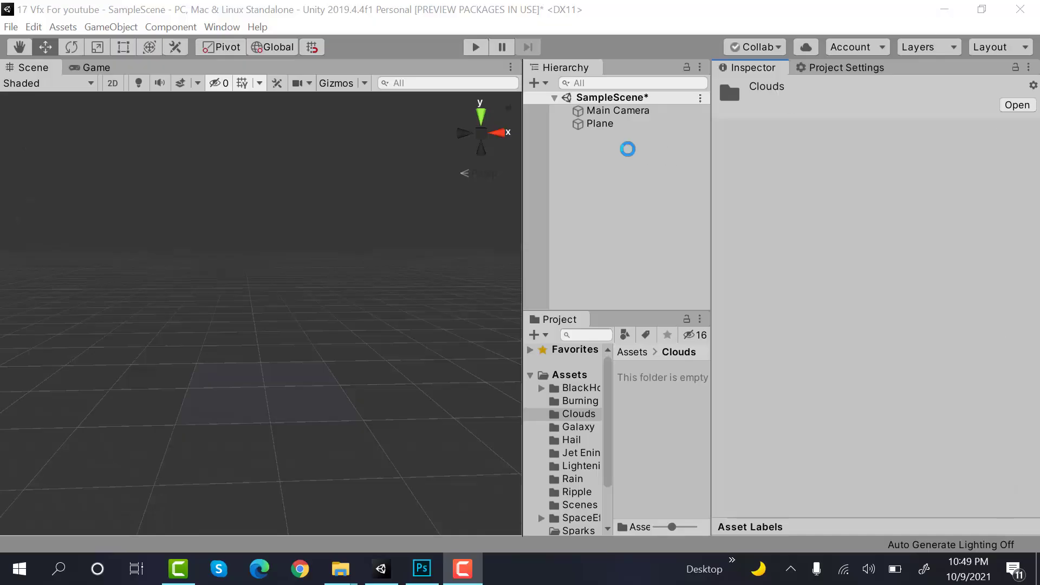
Add a Particle System to the scene and name it Clouds_PS
right_click(668, 187)
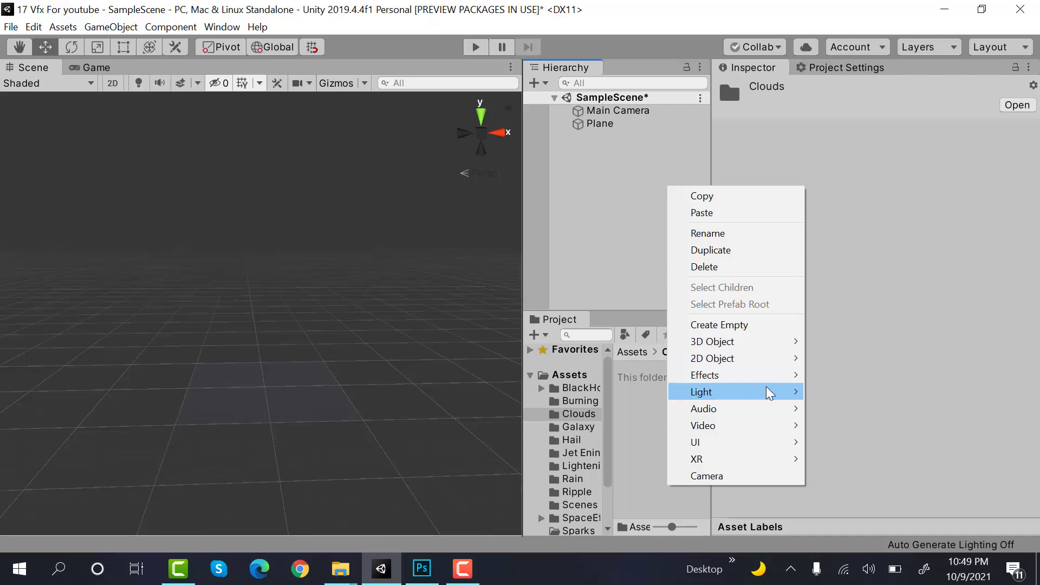
mouse_move(778, 375)
left_click(855, 374)
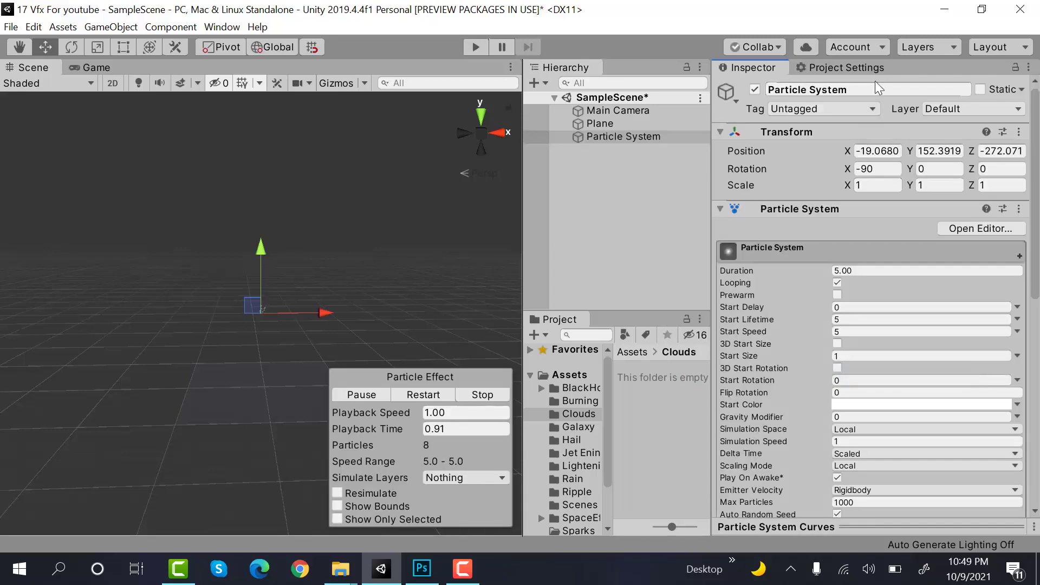
left_click(875, 86)
type("Cloud")
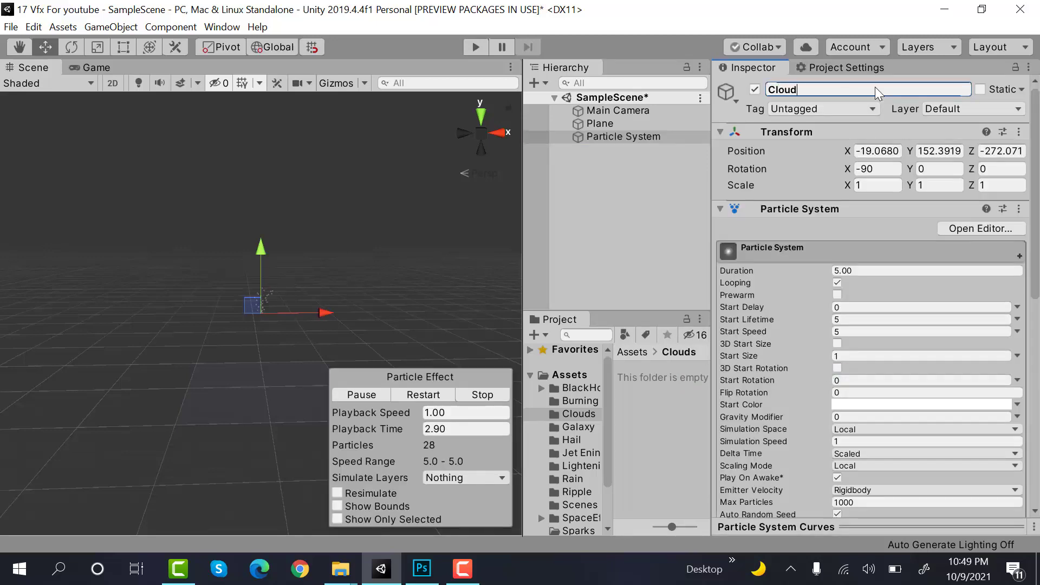
type("s_PS")
key("Return")
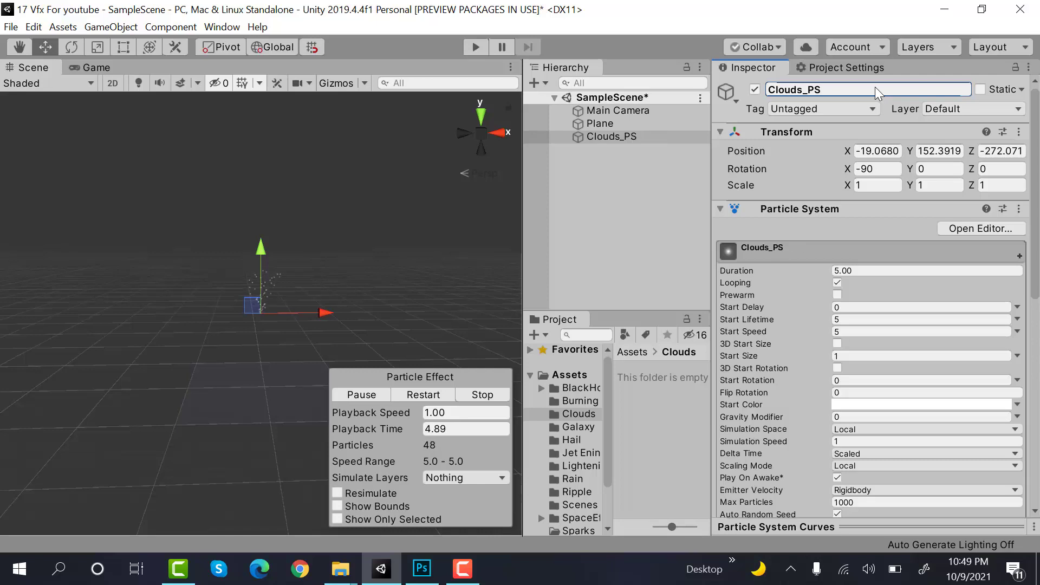
Reset the Clouds_PS transform and set its Y position to 100
left_click(1018, 132)
left_click(1001, 151)
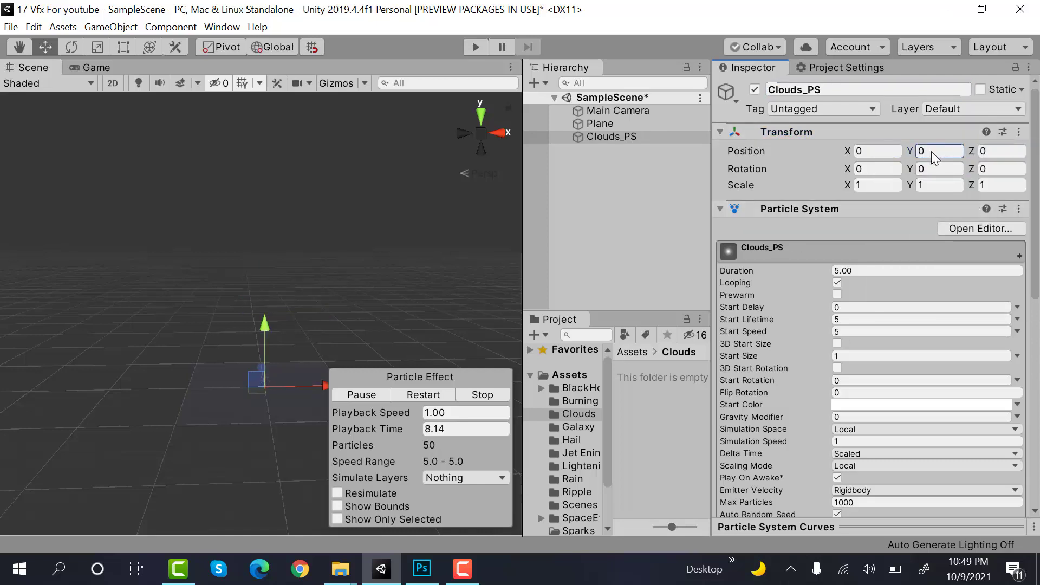
type("100")
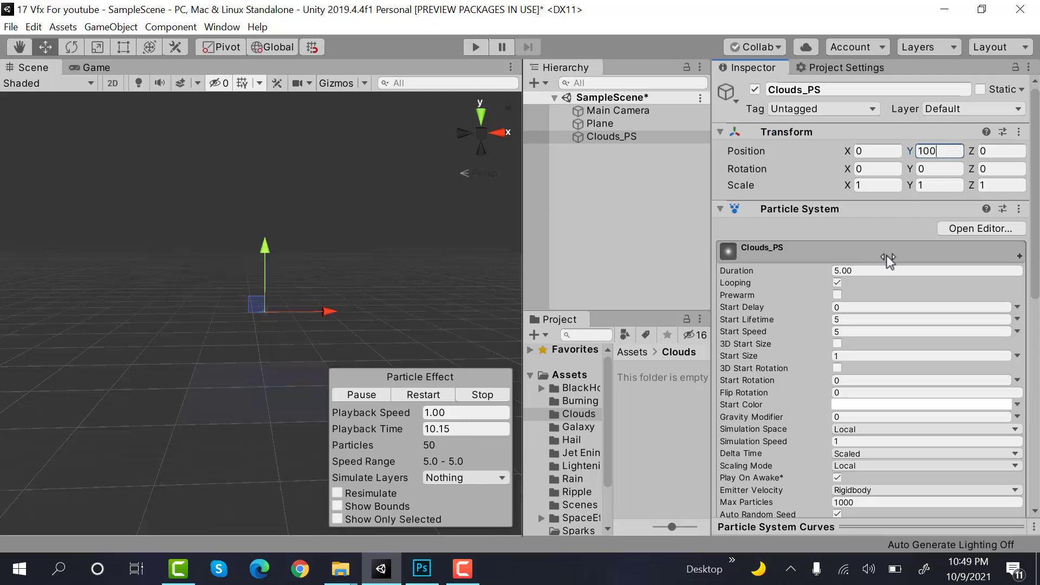
Set the Clouds_PS renderer's Max Particle Size to 3 and enable Prewarm
scroll(865, 343, "down", 10)
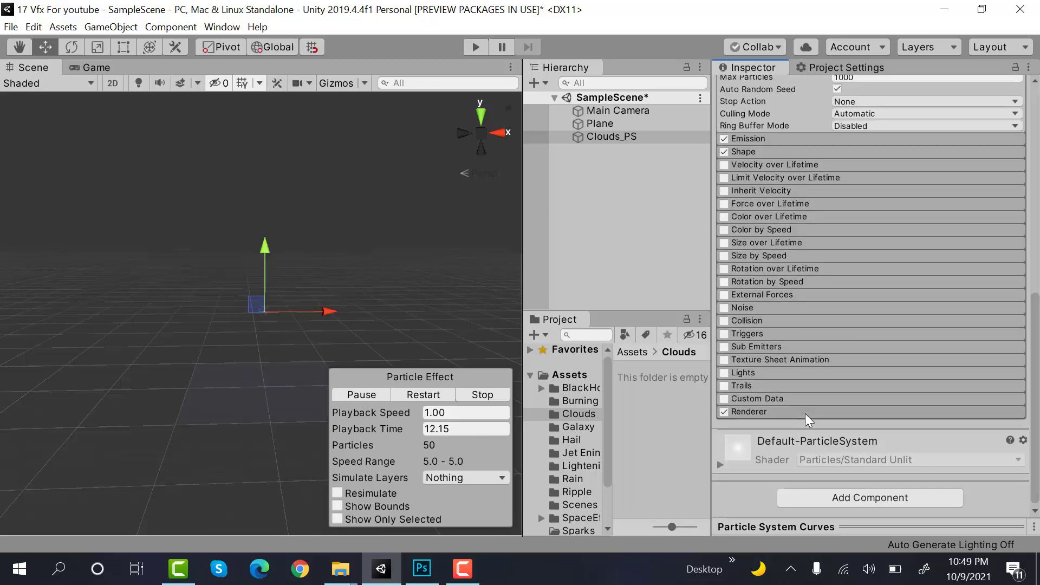
left_click(806, 414)
scroll(805, 414, "down", 4)
scroll(805, 414, "down", 1)
left_click(859, 346)
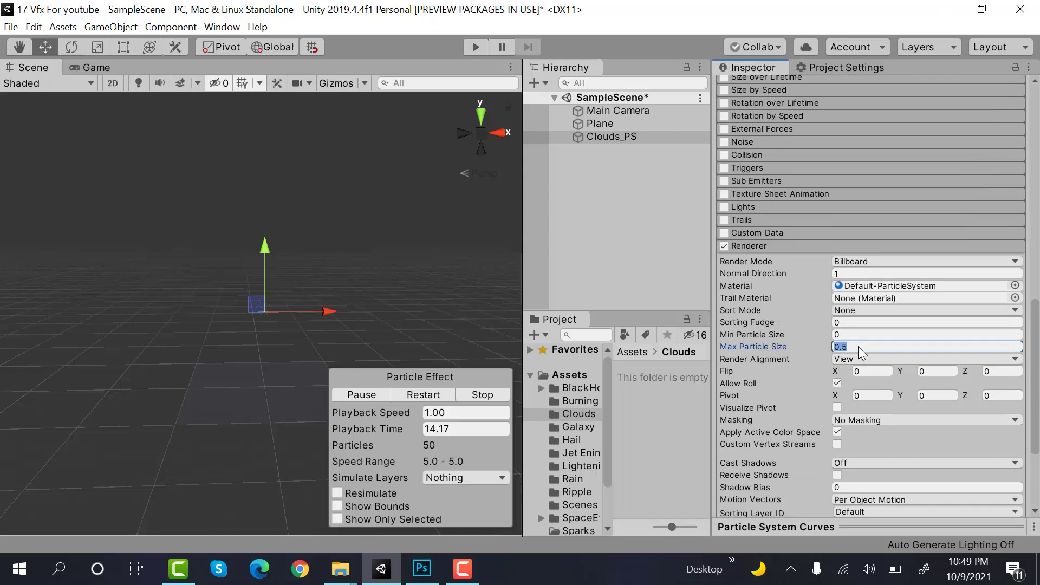
scroll(859, 346, "up", 15)
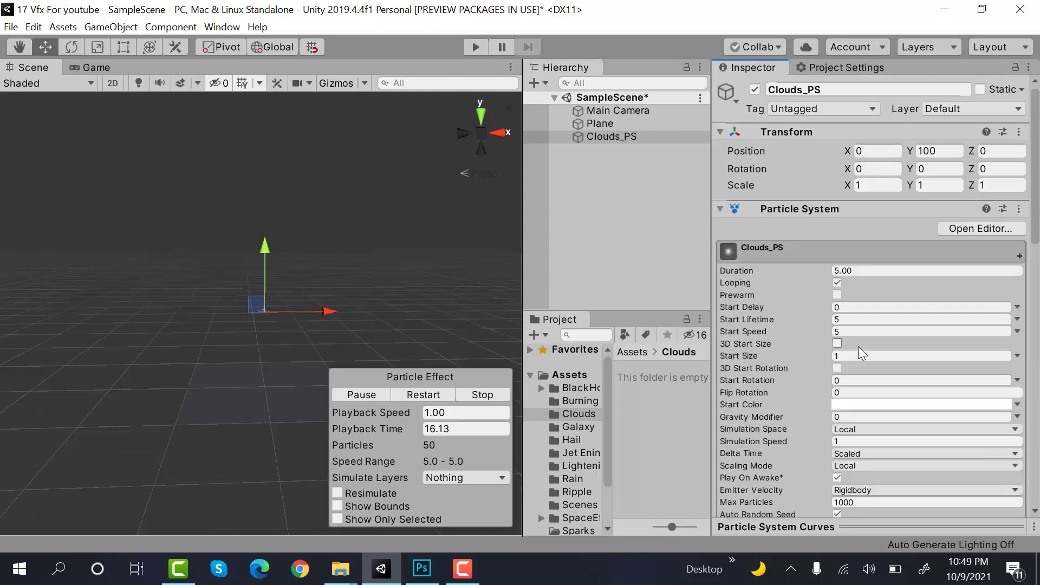
left_click(837, 295)
scroll(903, 285, "down", 15)
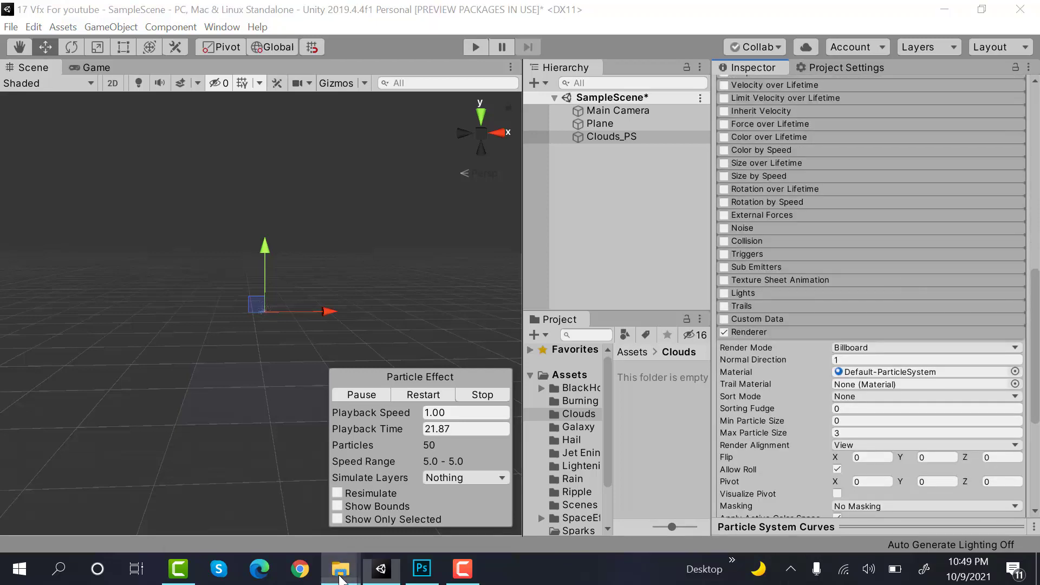
Import hail.png from Downloads into the Clouds assets folder and apply Alpha Is Transparency to the texture
mouse_move(341, 568)
left_click(282, 512)
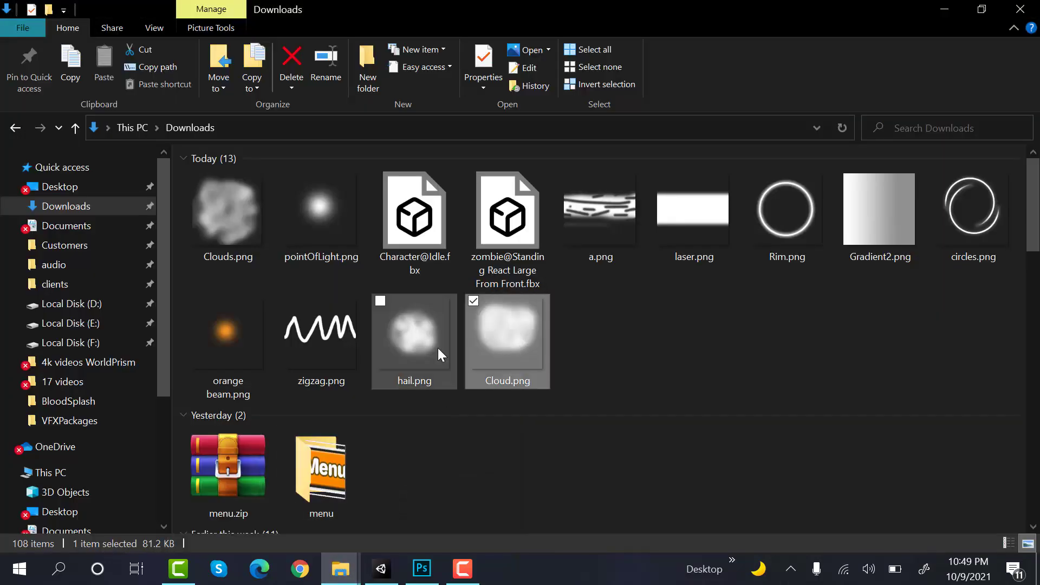
left_click_drag(602, 329, 222, 205)
left_click(645, 313)
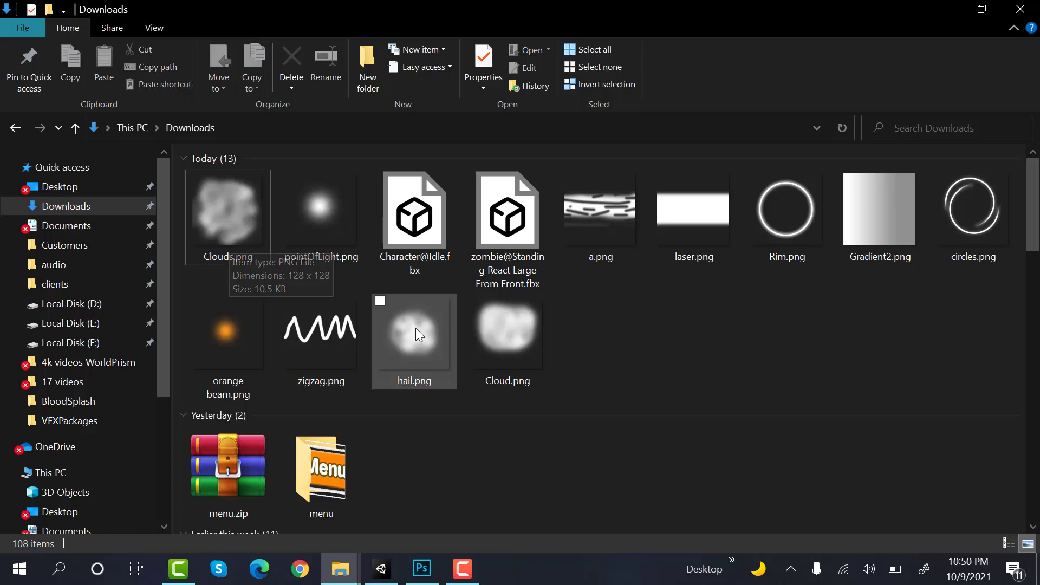
left_click_drag(420, 313, 649, 394)
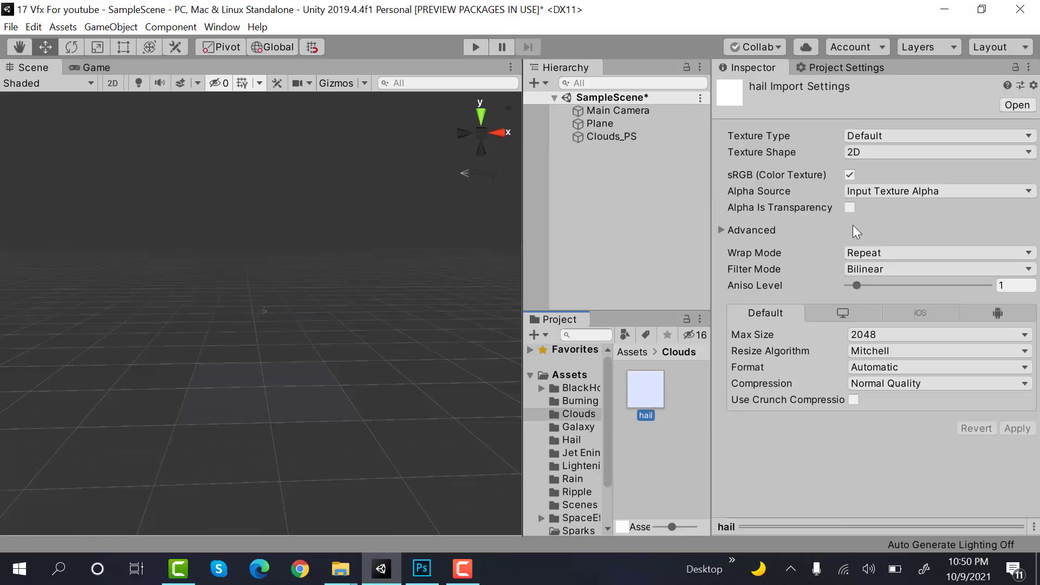
left_click(849, 208)
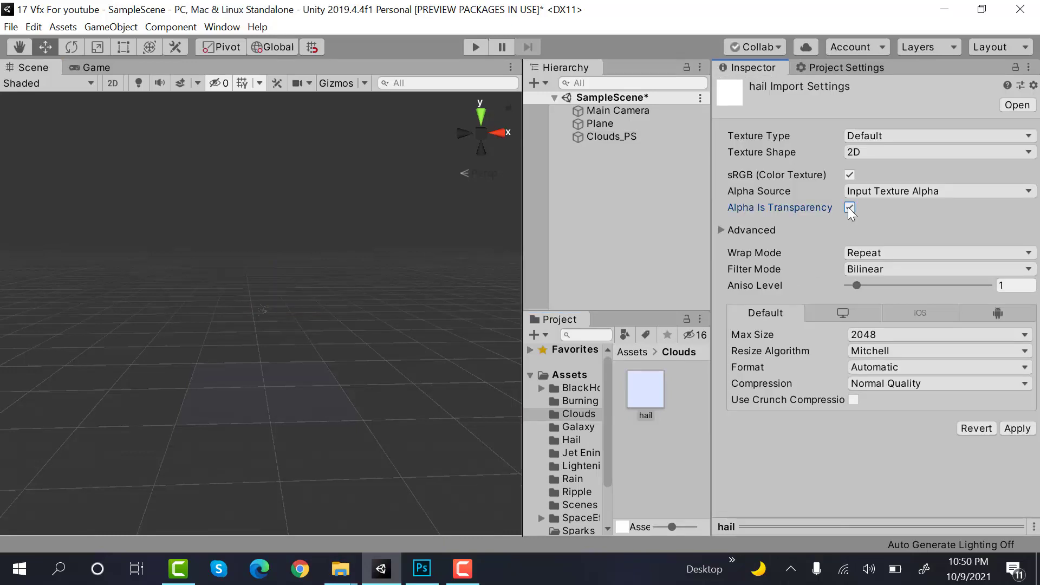
left_click(1017, 429)
Create a material named Clouds_Mat in the Clouds folder
right_click(684, 446)
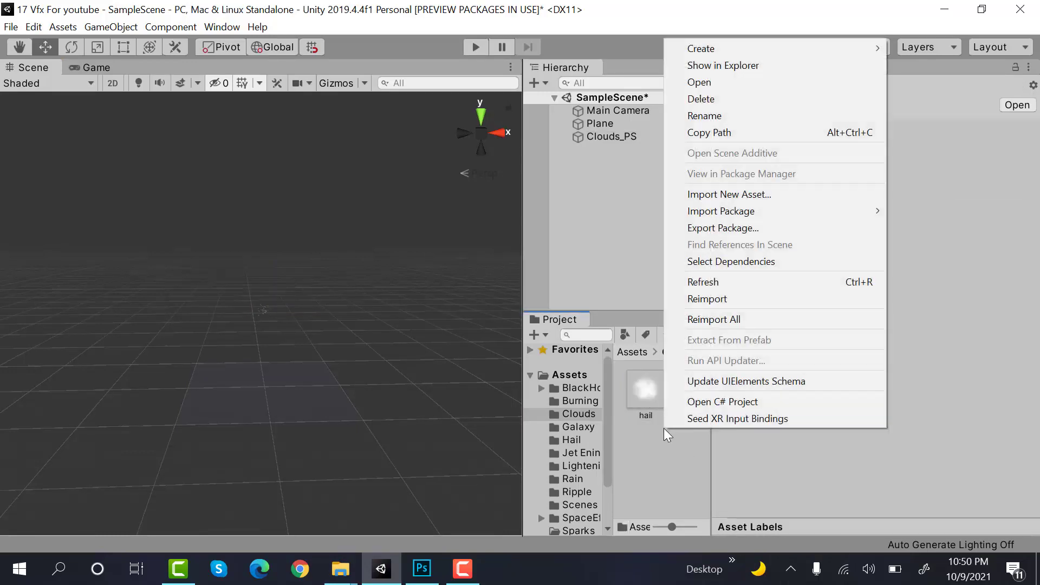
mouse_move(744, 49)
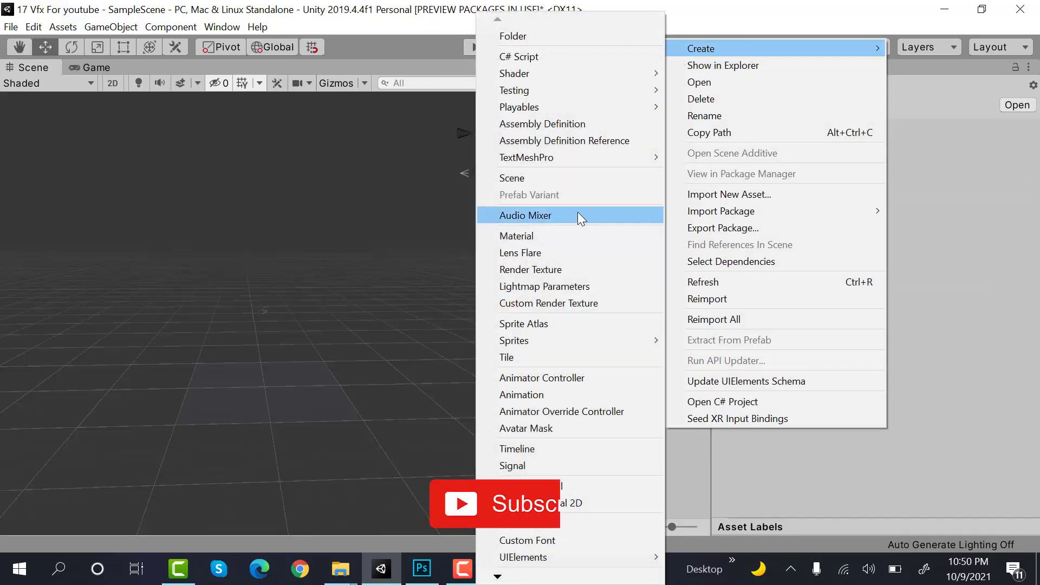
left_click(563, 237)
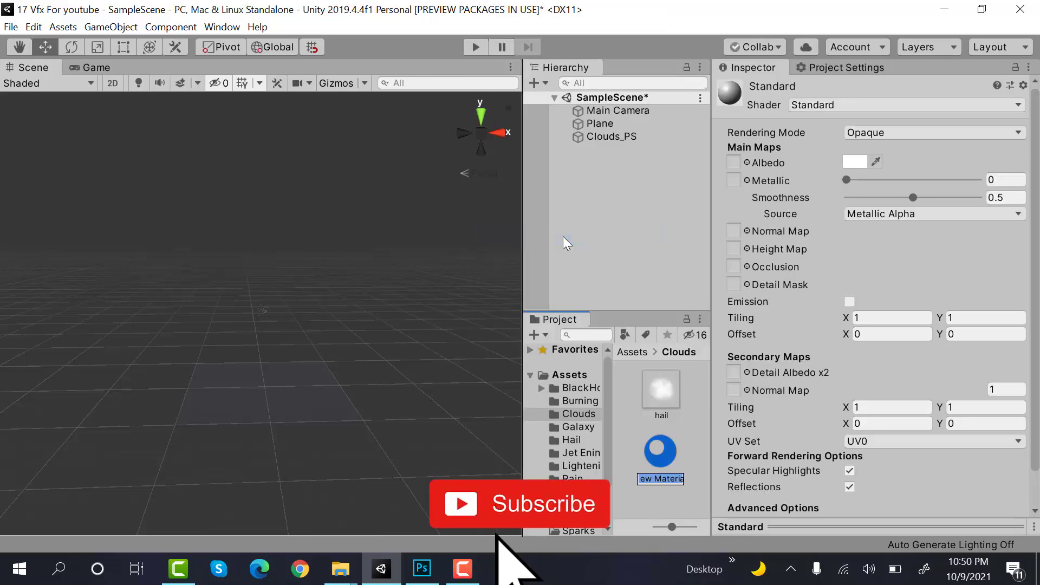
type("Clouds_Mat")
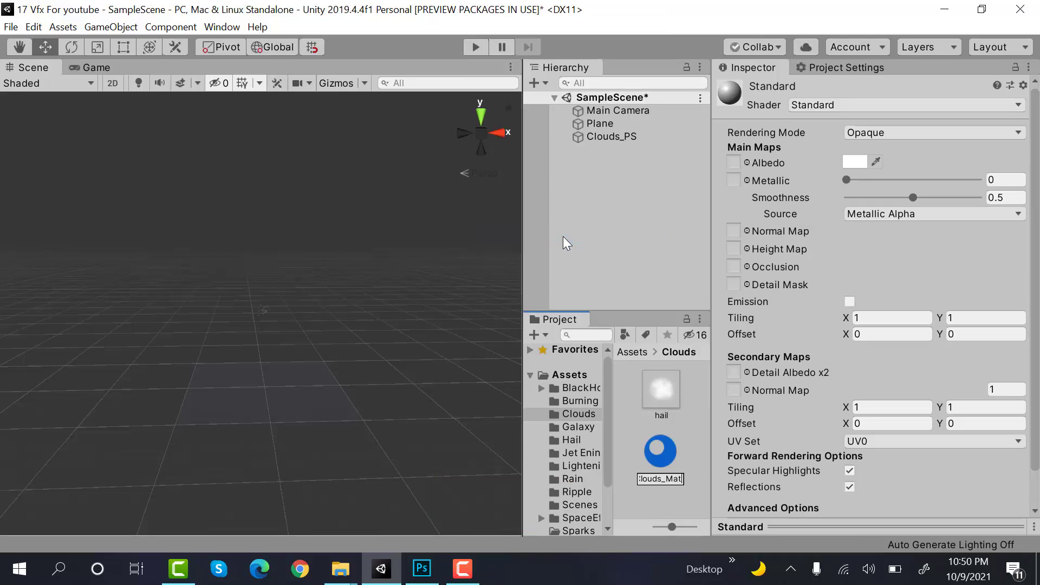
key("Return")
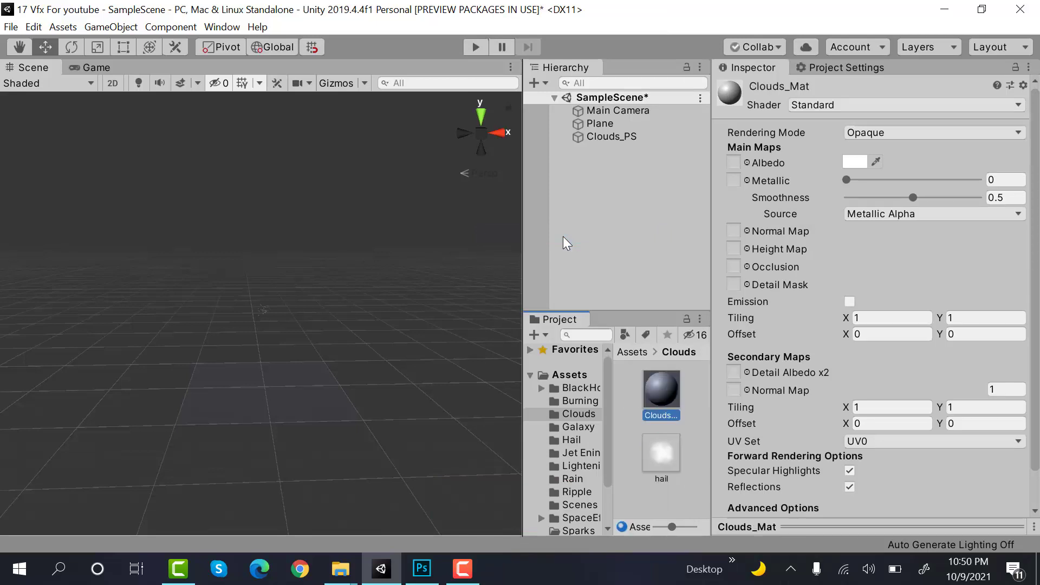
Give Clouds_Mat the Legacy Shaders/Particles/Alpha Blended shader and assign the hail texture to it
left_click(903, 106)
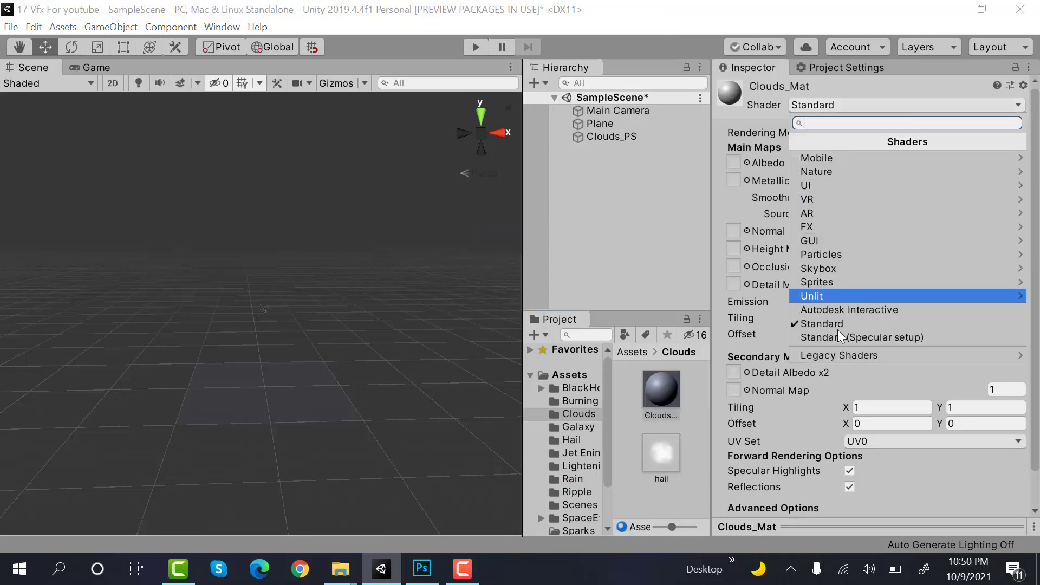
left_click(829, 356)
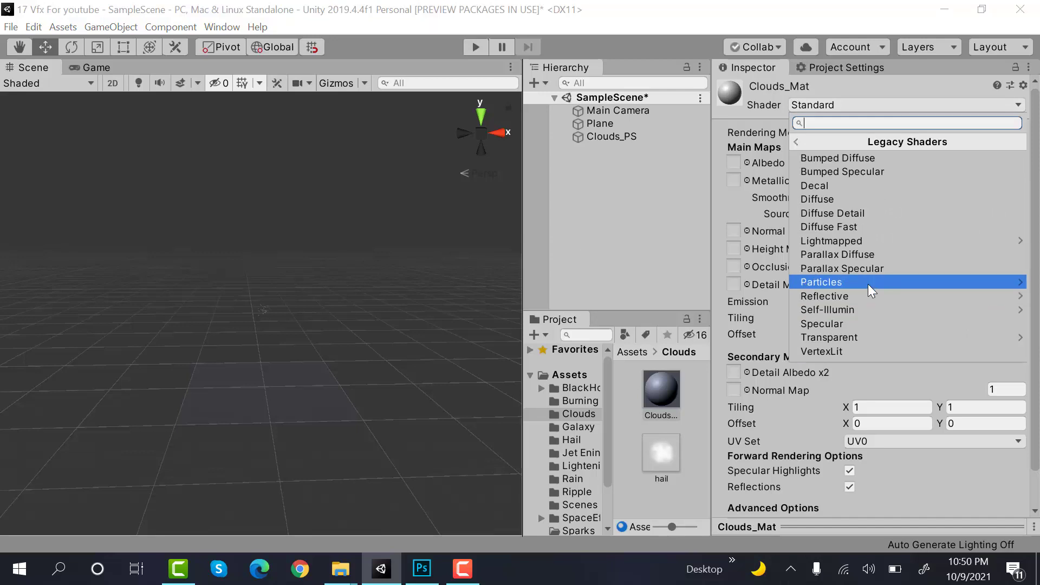
left_click(868, 283)
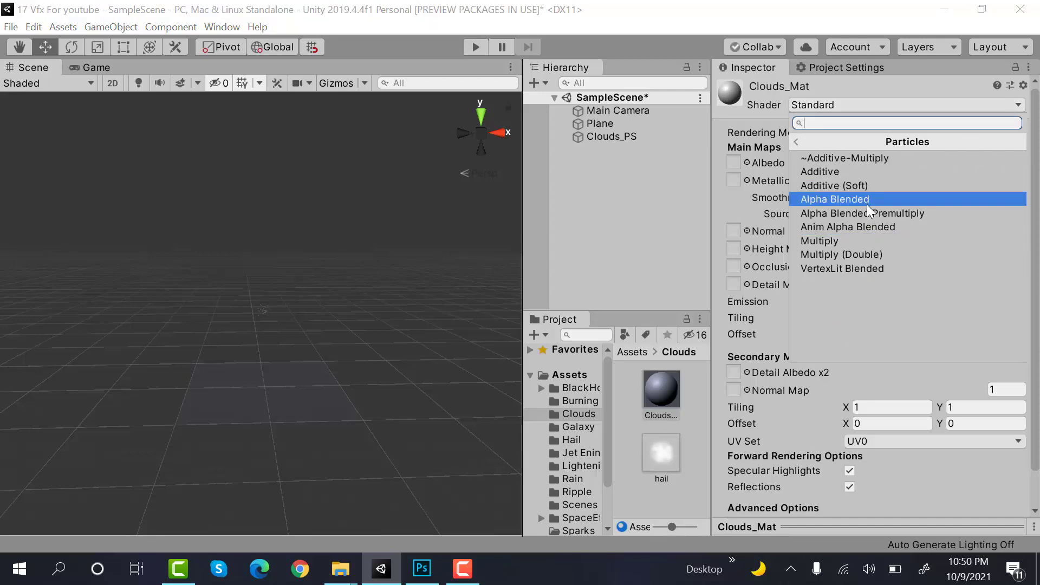
left_click(868, 201)
left_click_drag(665, 457, 1000, 157)
Apply Clouds_Mat to the Clouds_PS particle system and restart its particle preview
left_click_drag(676, 387, 645, 136)
left_click(645, 136)
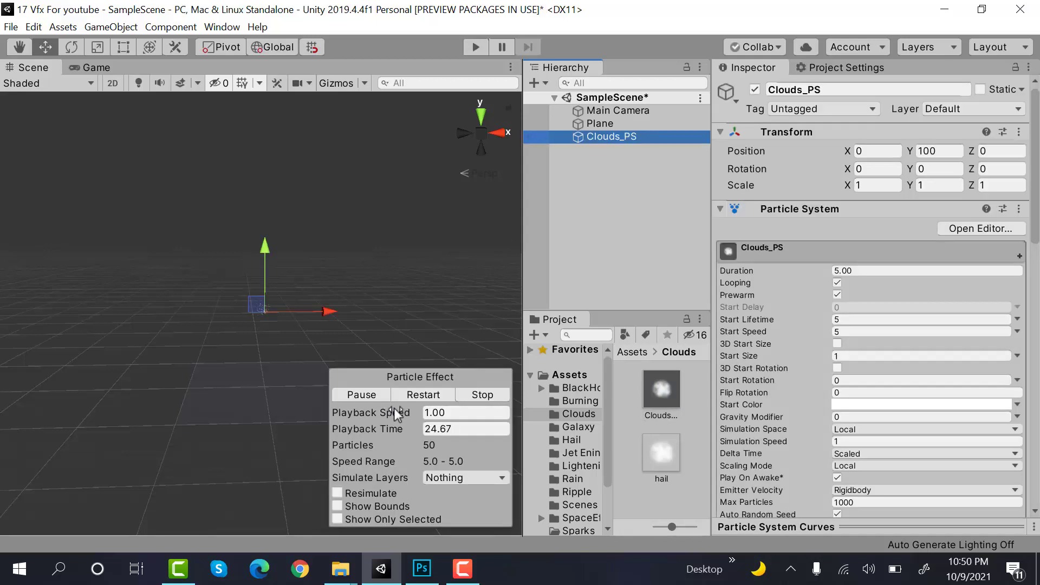
left_click(421, 391)
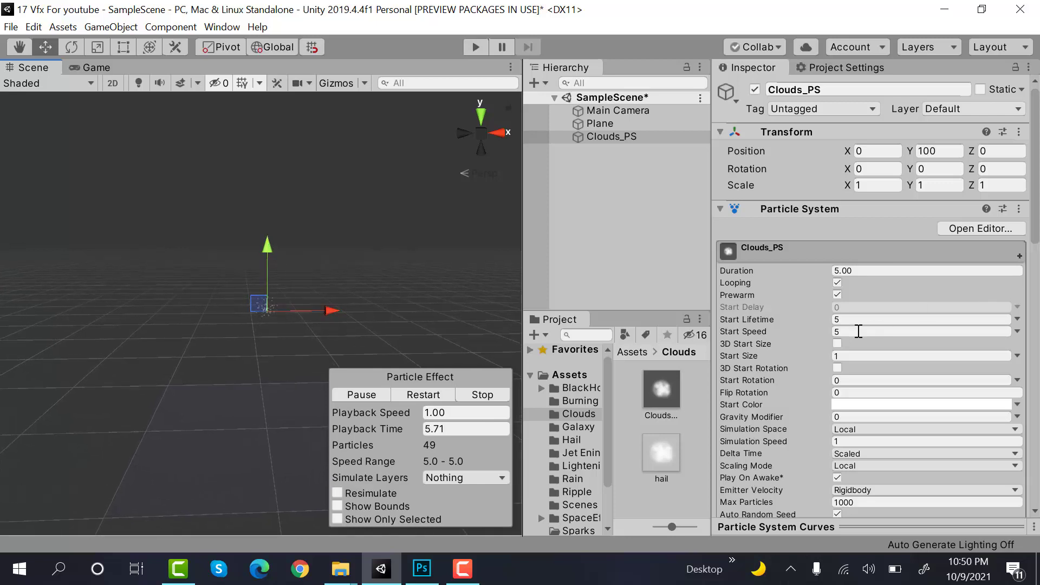
Set the Start Lifetime of Clouds_PS to Random Between Two Constants, 15 and 20
type("5")
left_click(1015, 319)
left_click(992, 370)
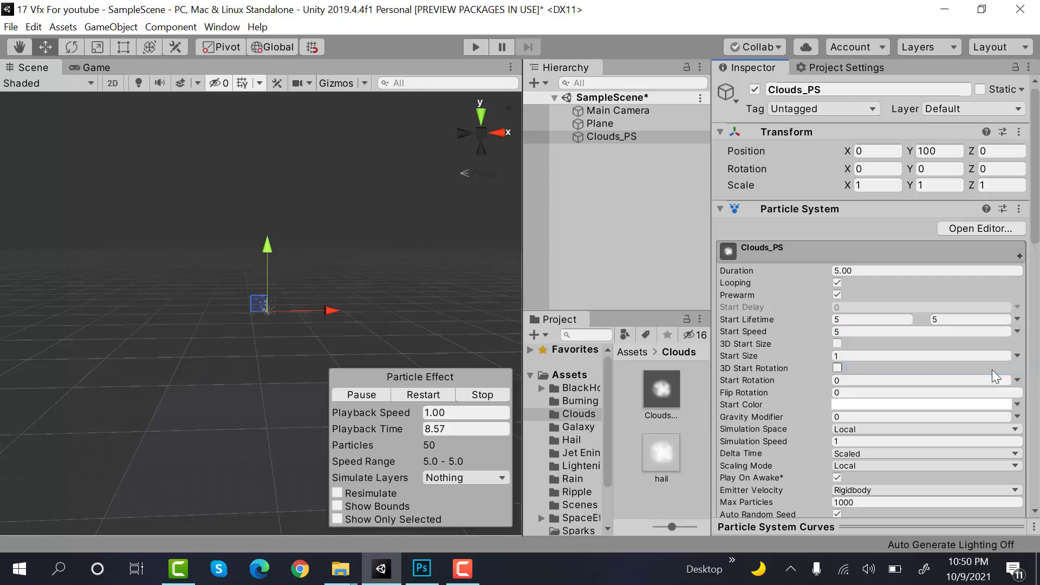
left_click(901, 319)
type("15")
left_click(941, 320)
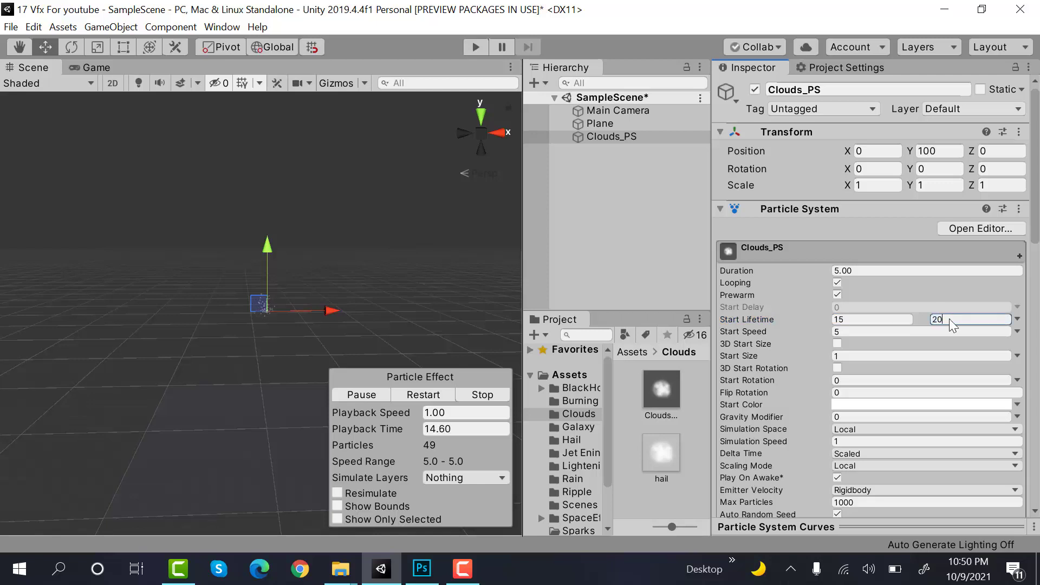
Set the Start Speed of Clouds_PS to Random Between Two Constants, 0.5 and 1
left_click(1019, 332)
left_click(992, 378)
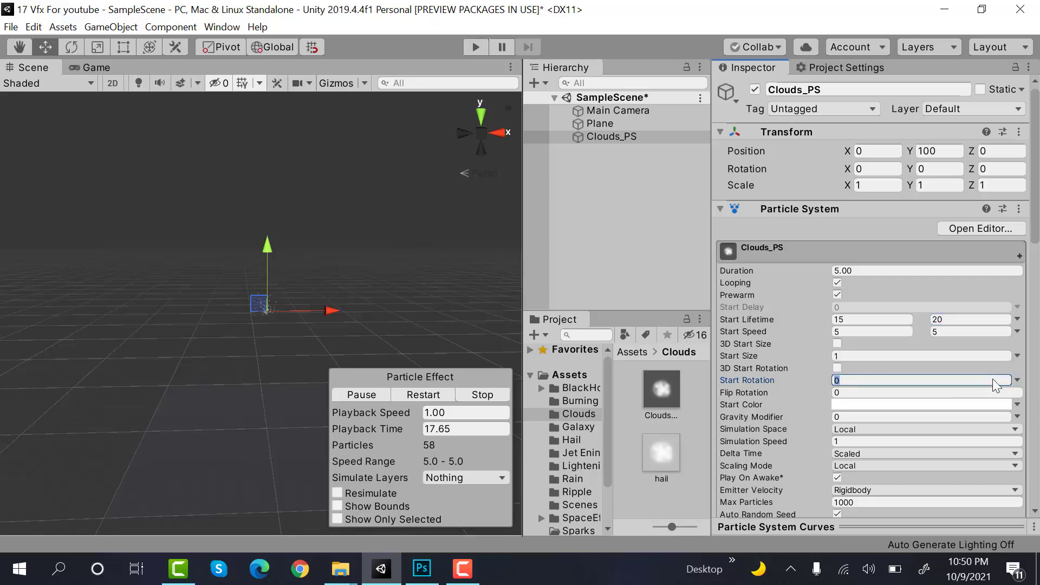
left_click(900, 335)
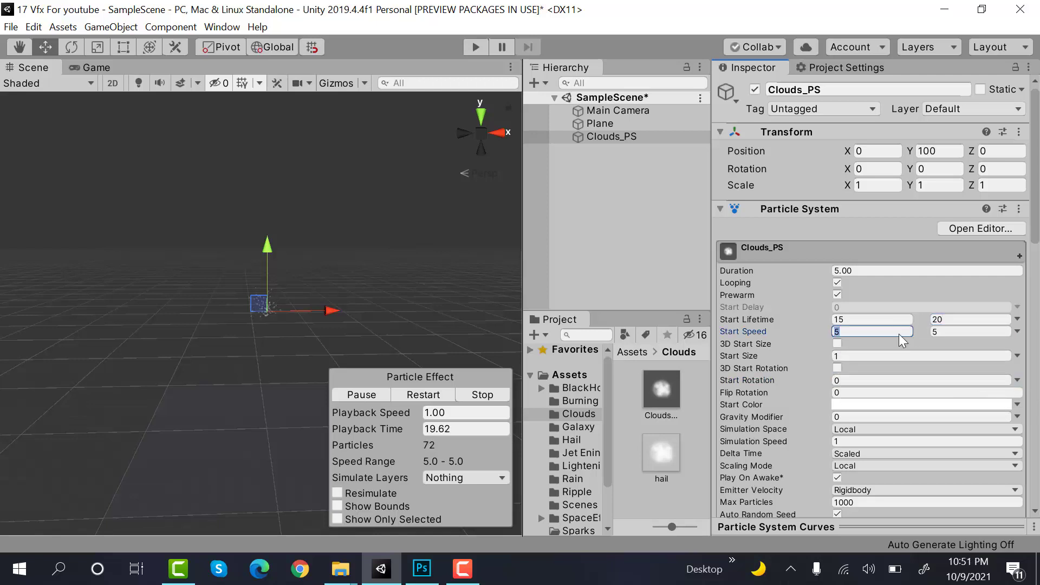
key("BackSpace")
type("0.5")
left_click(944, 332)
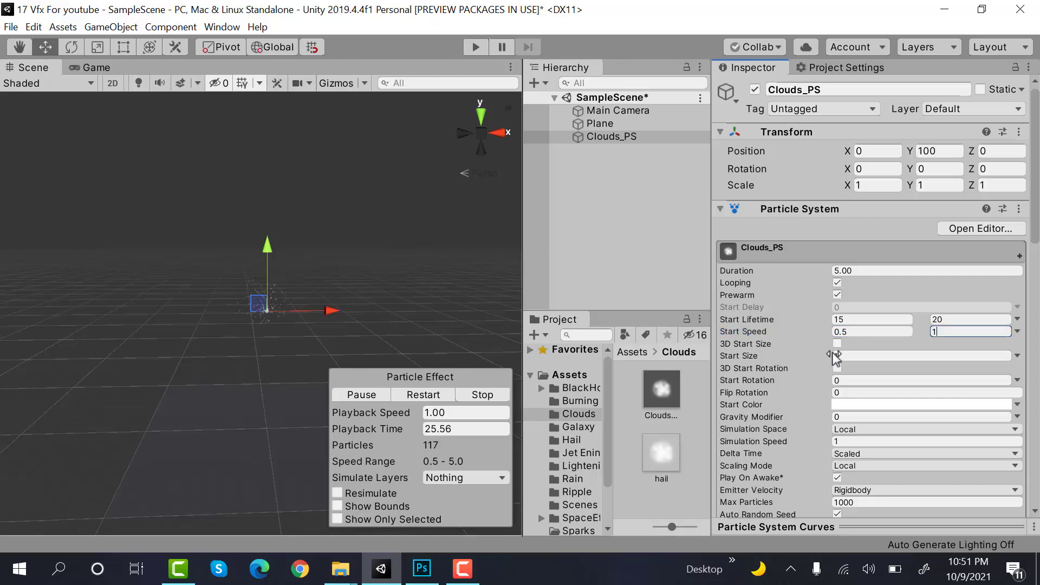
Set the Start Size of Clouds_PS to Random Between Two Constants, 150 and 50
left_click(1021, 358)
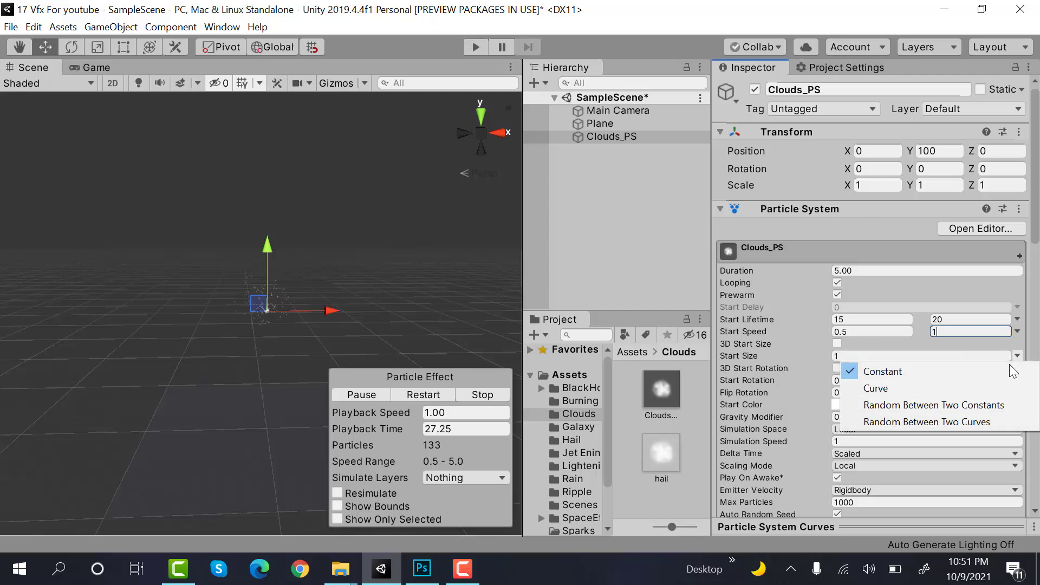
left_click(982, 408)
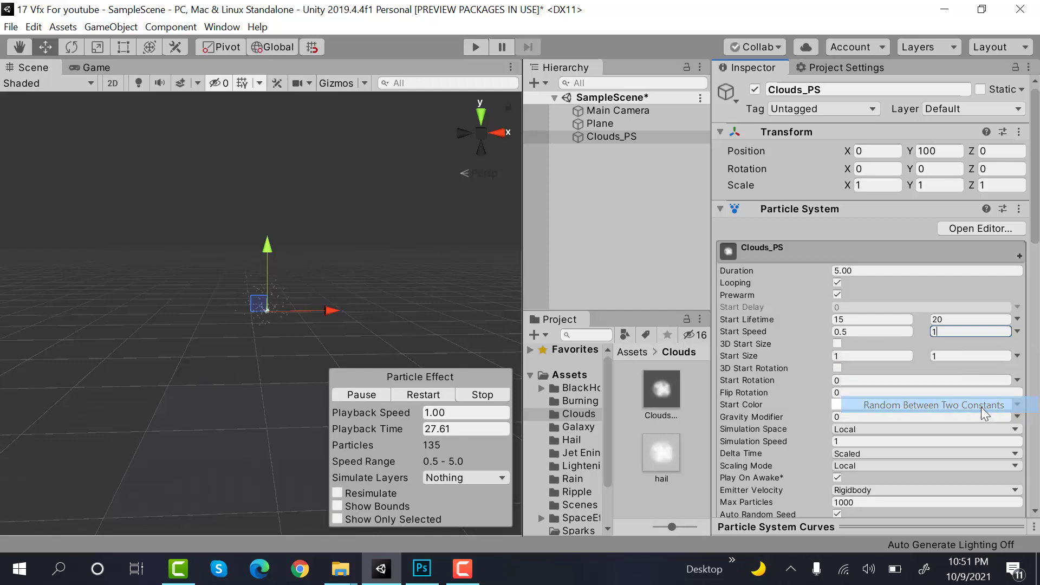
left_click(874, 355)
type("150")
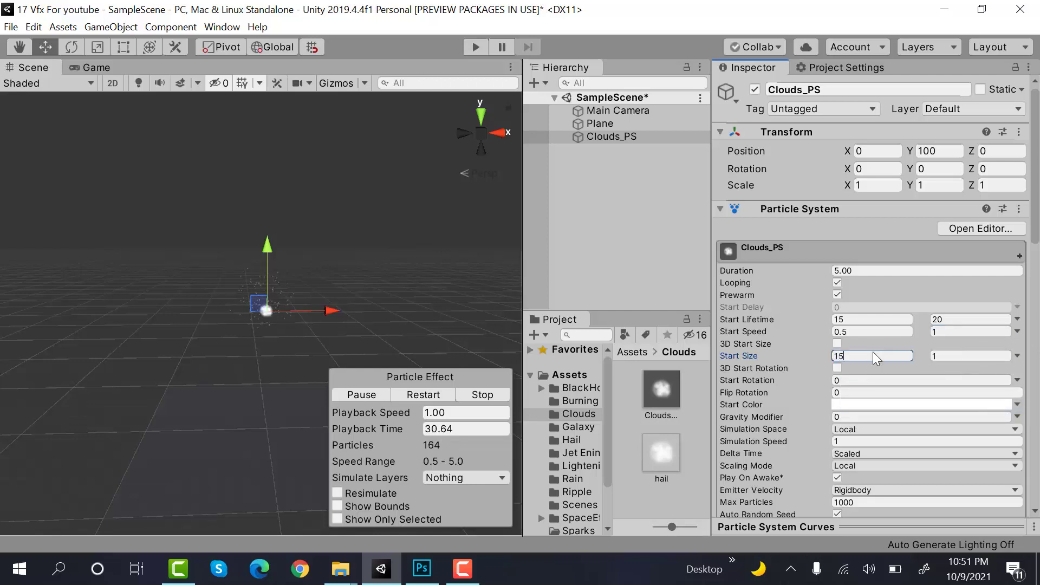
left_click(974, 355)
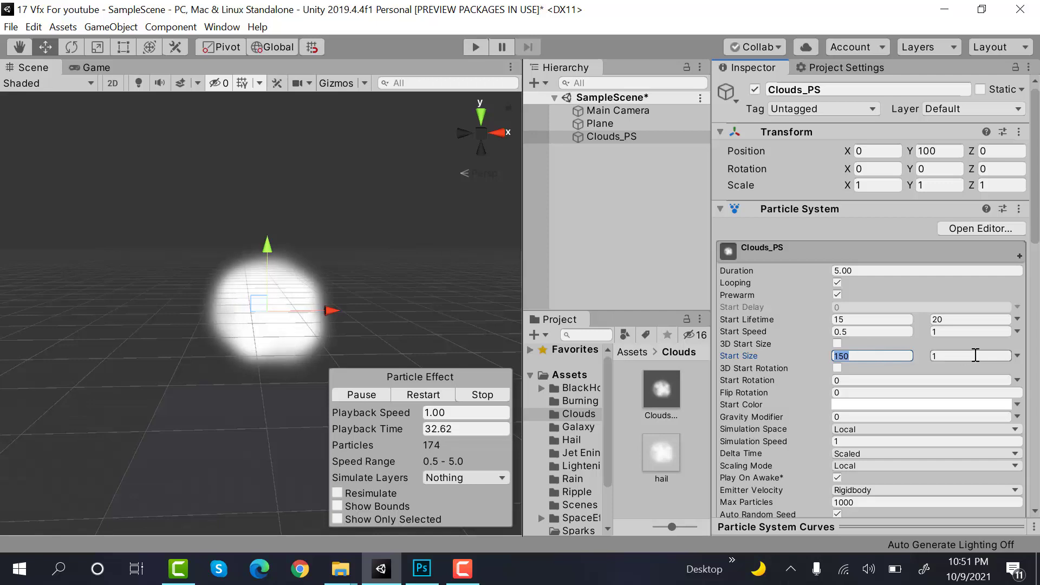
type("50")
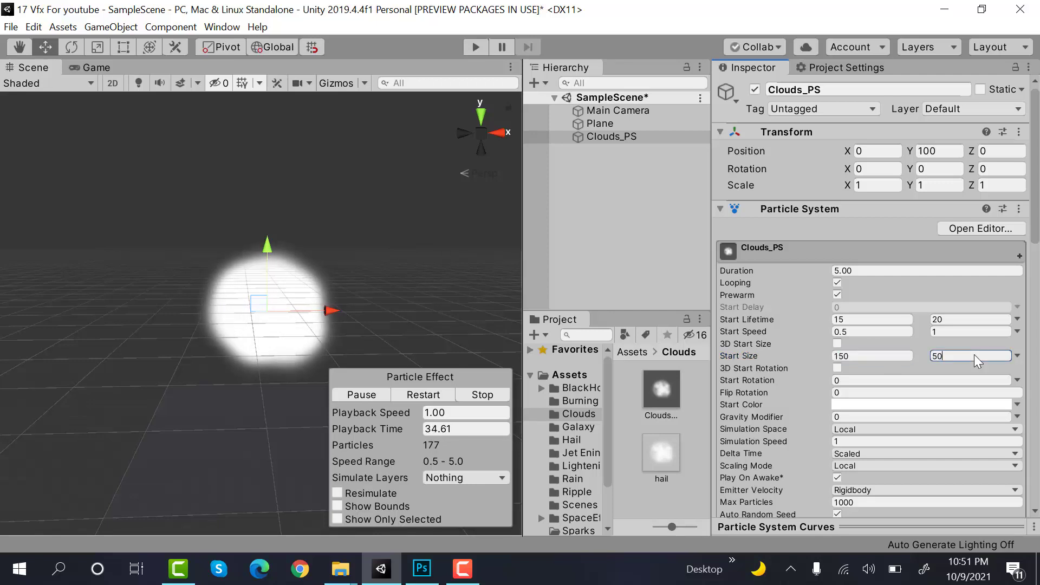
Set the Start Color of Clouds_PS to grey A2A2A2 with an alpha of 75
left_click(900, 403)
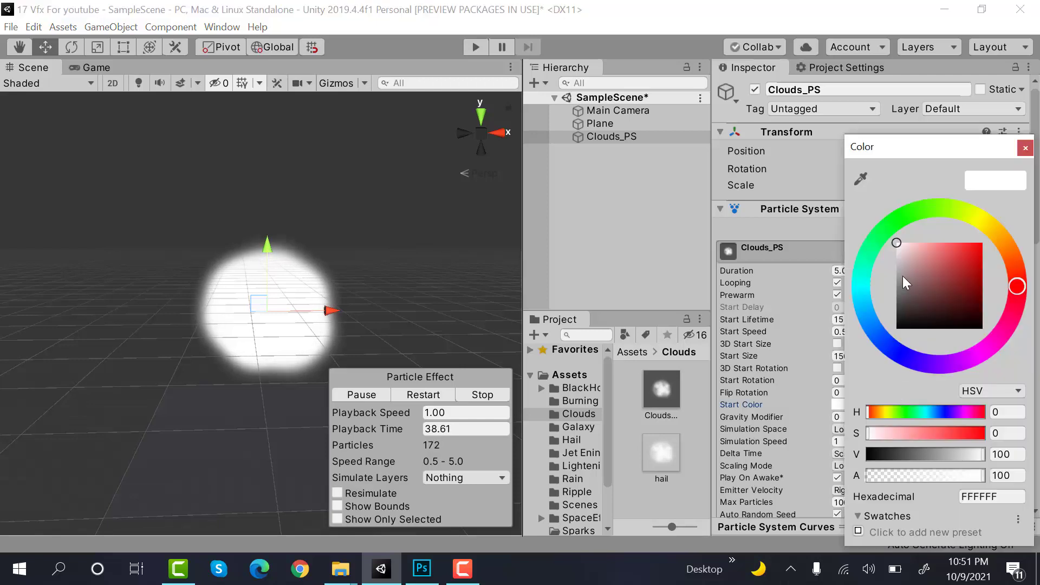
left_click_drag(903, 275, 868, 274)
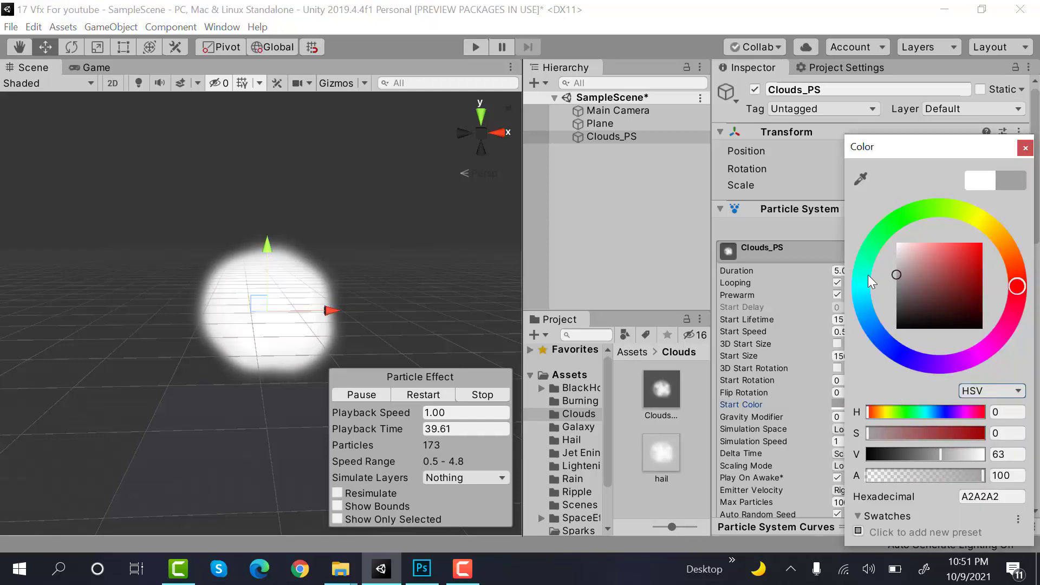
left_click(955, 476)
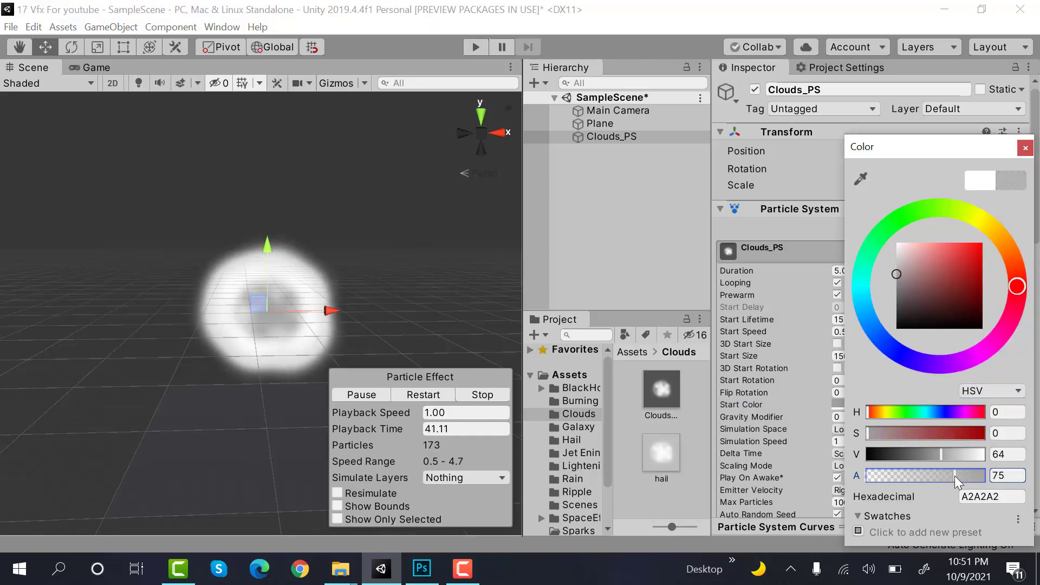
left_click(1026, 149)
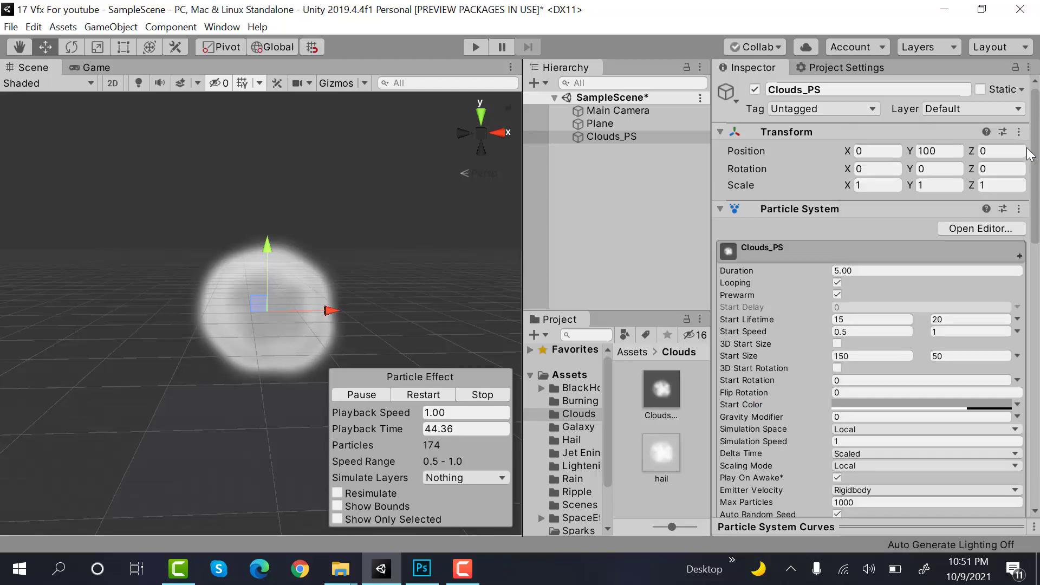
Set the Emission module's Rate over Time to 5 for Clouds_PS
scroll(867, 353, "down", 7)
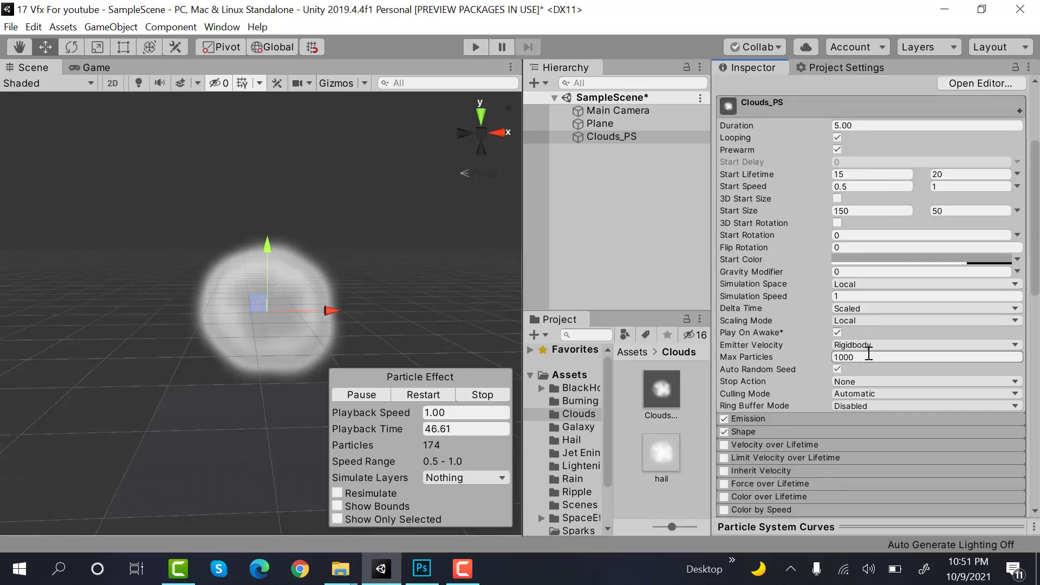
scroll(867, 353, "down", 1)
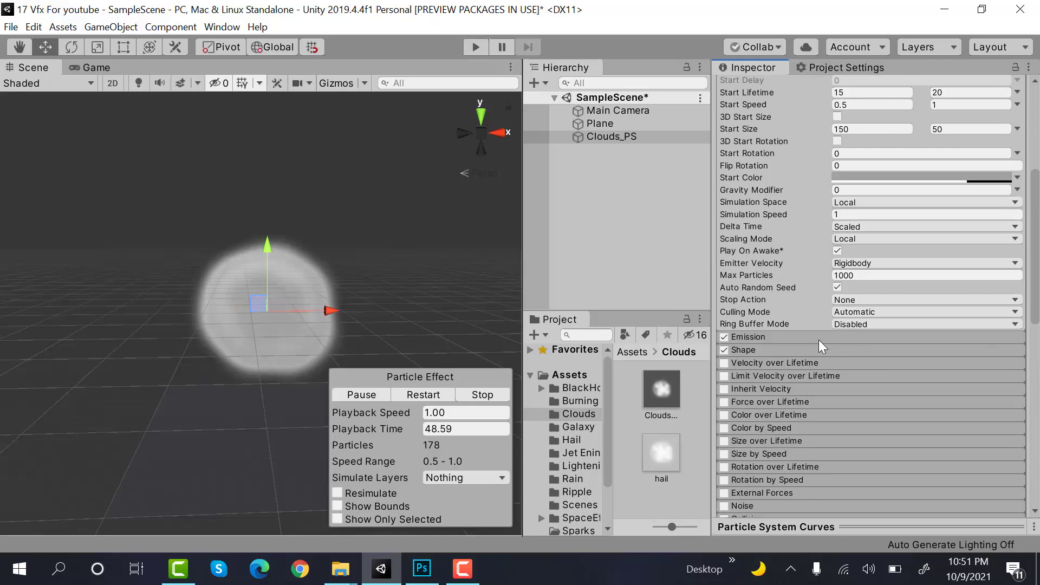
left_click(819, 338)
left_click(853, 351)
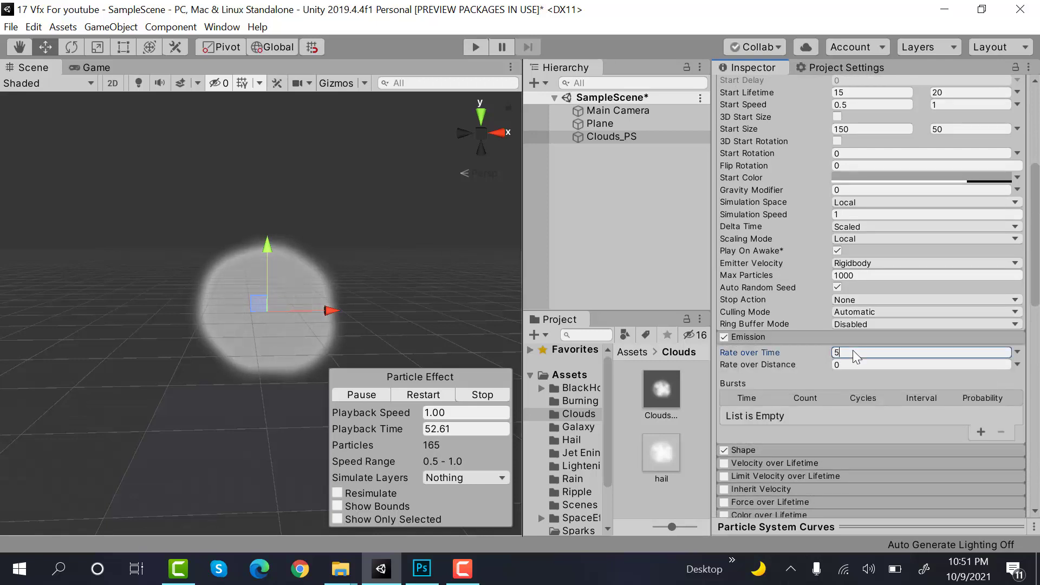
type("5")
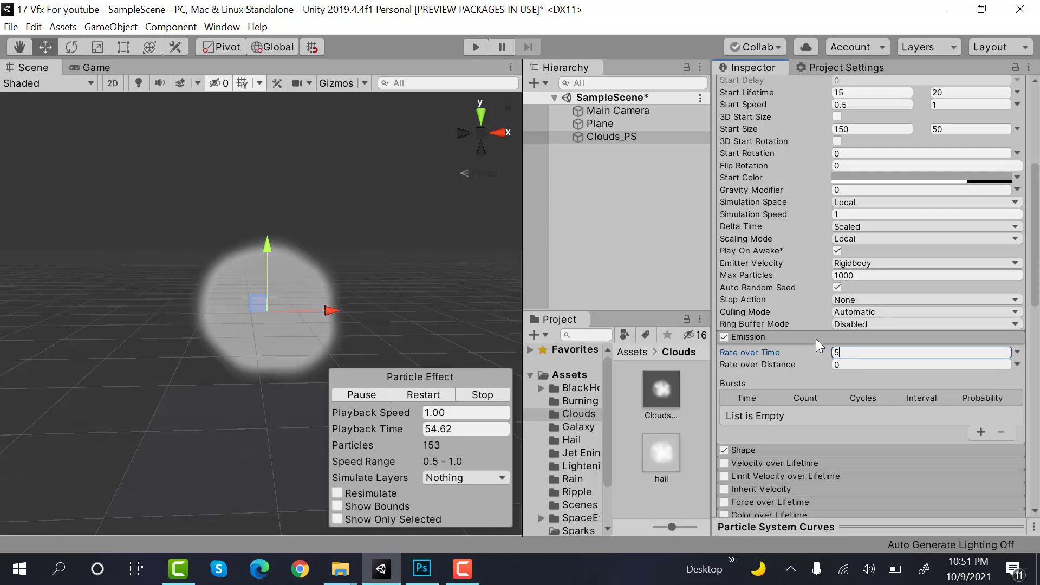
left_click(816, 339)
Change the emitter shape of Clouds_PS to Box in the Shape module
left_click(809, 351)
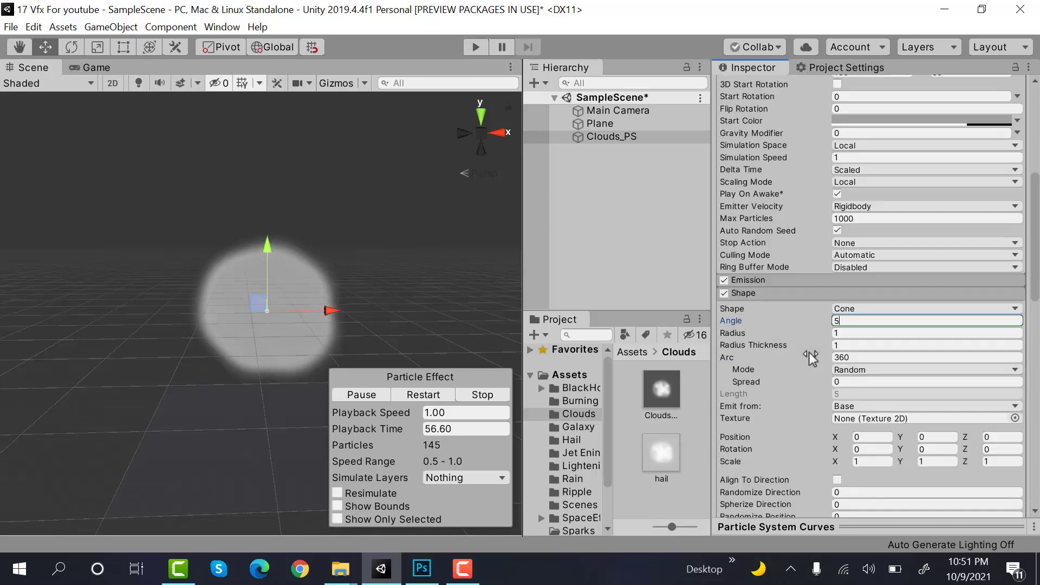
scroll(813, 341, "down", 3)
left_click(869, 249)
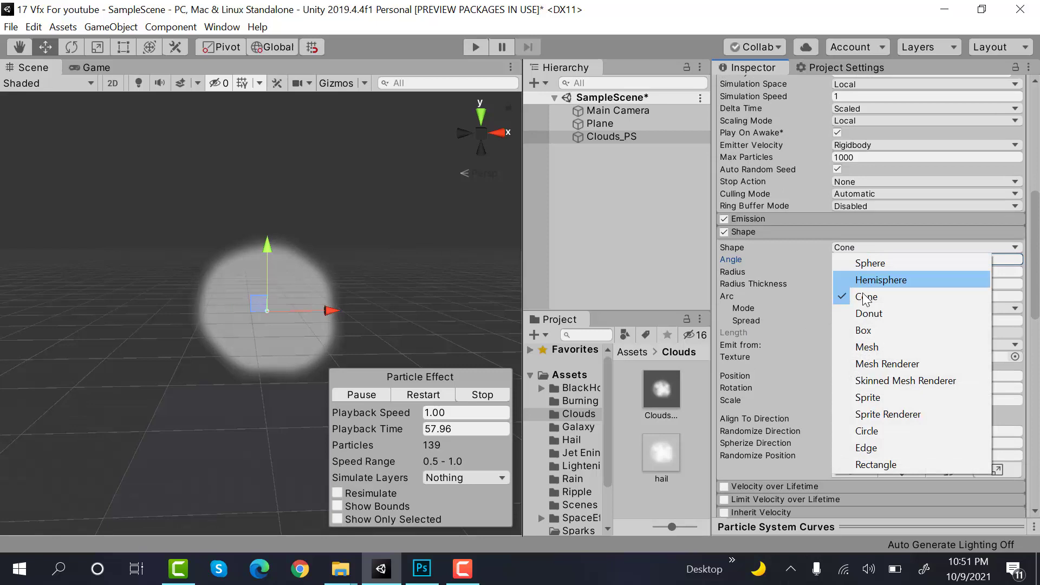
left_click(863, 331)
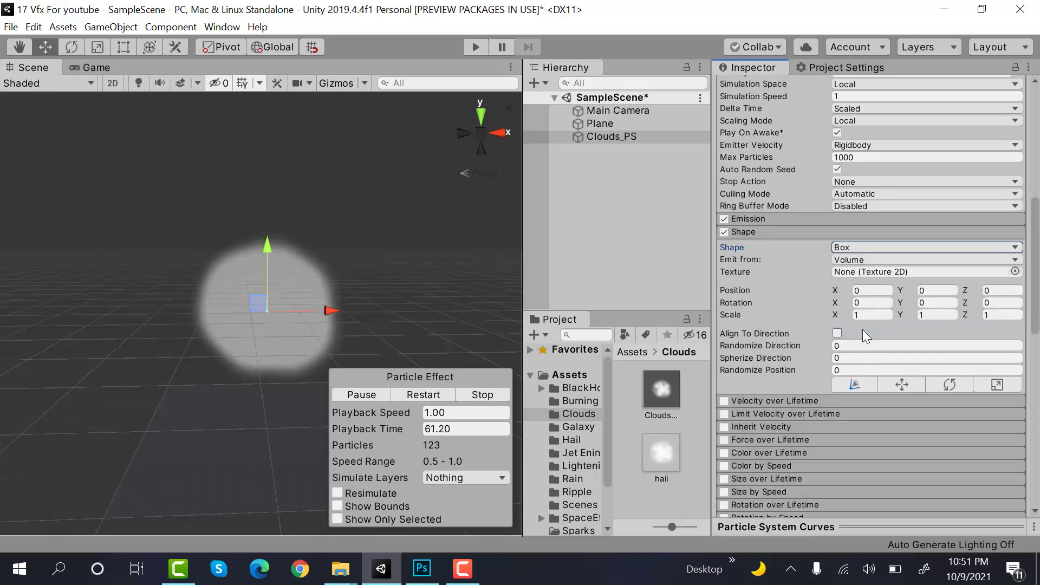
Set the box emitter's Scale to 600 on X and Z, and restart the particle preview
left_click(881, 314)
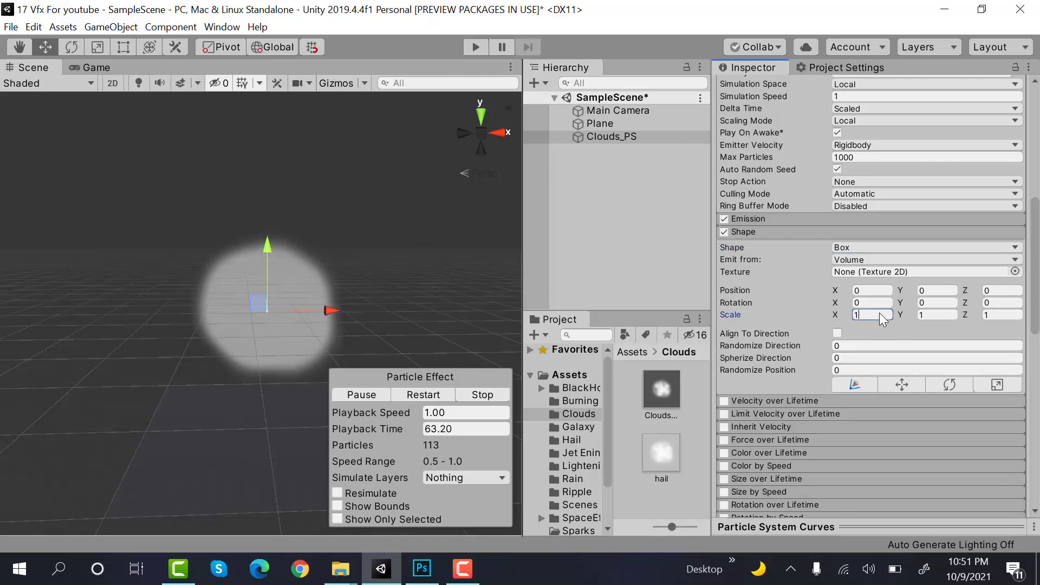
type("600")
left_click(986, 315)
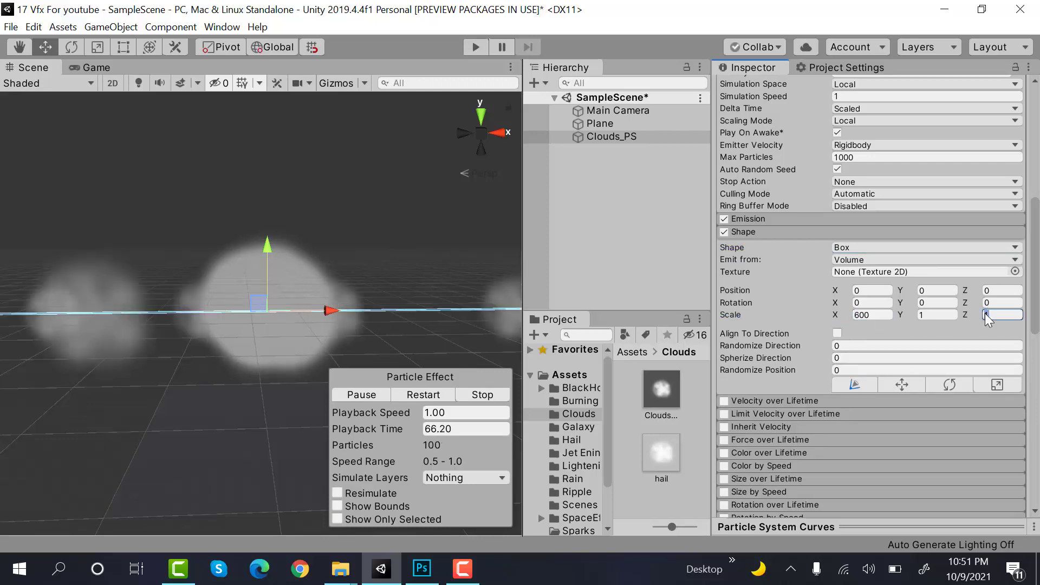
type("600")
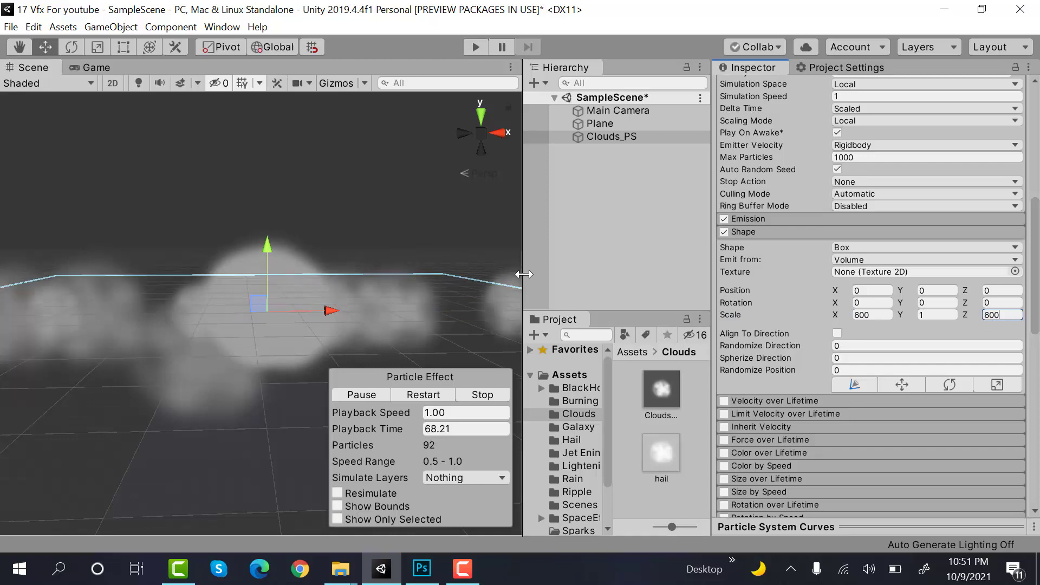
scroll(230, 259, "down", 4)
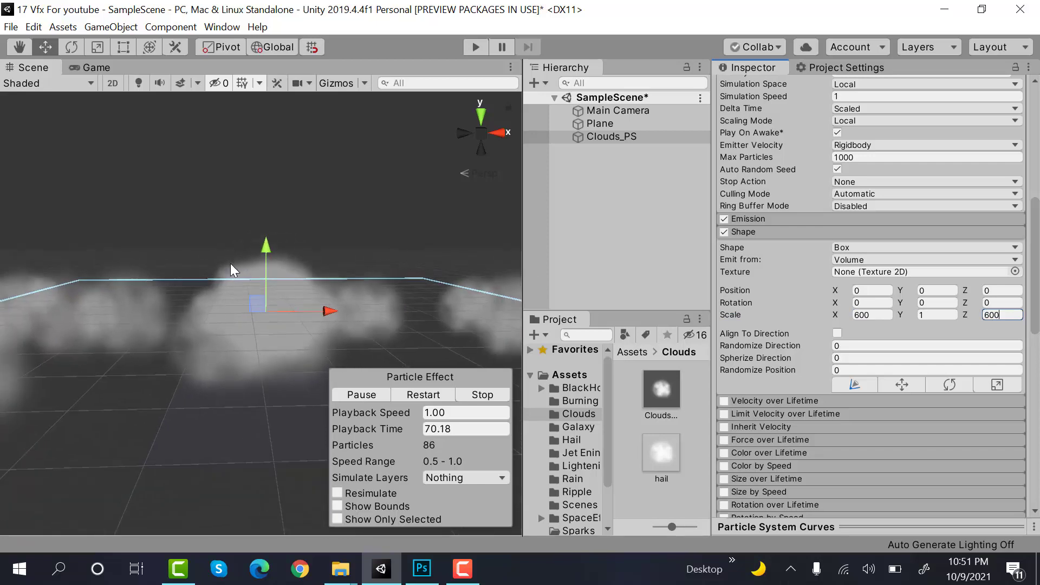
scroll(248, 293, "down", 2)
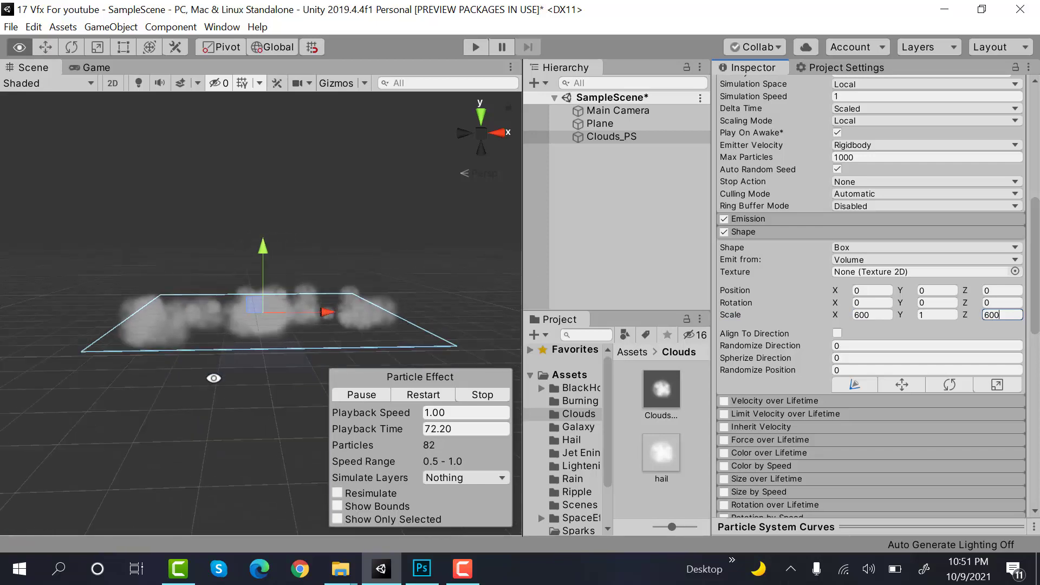
left_click_drag(214, 361, 183, 477, "alt")
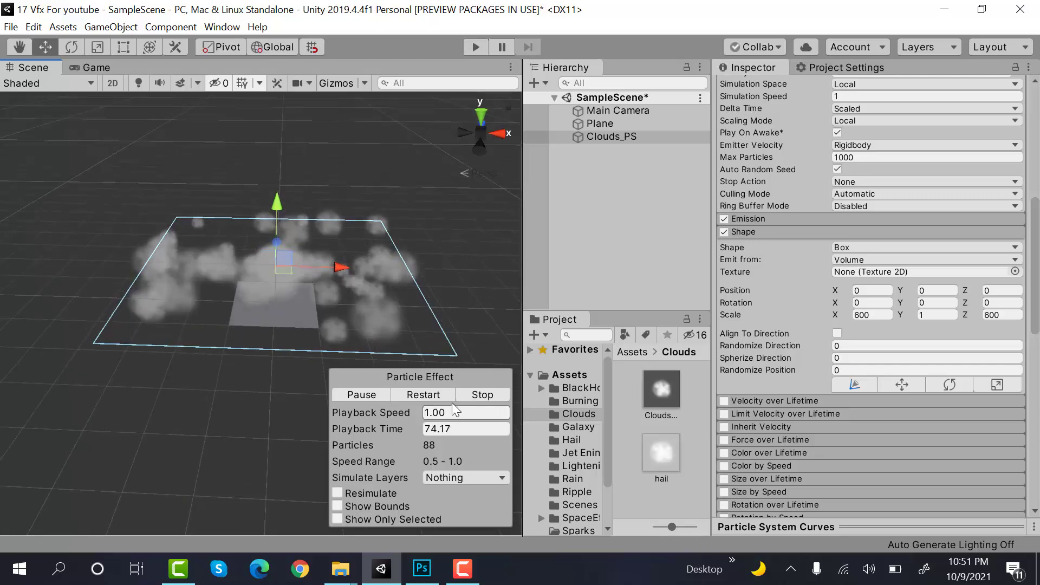
left_click(437, 393)
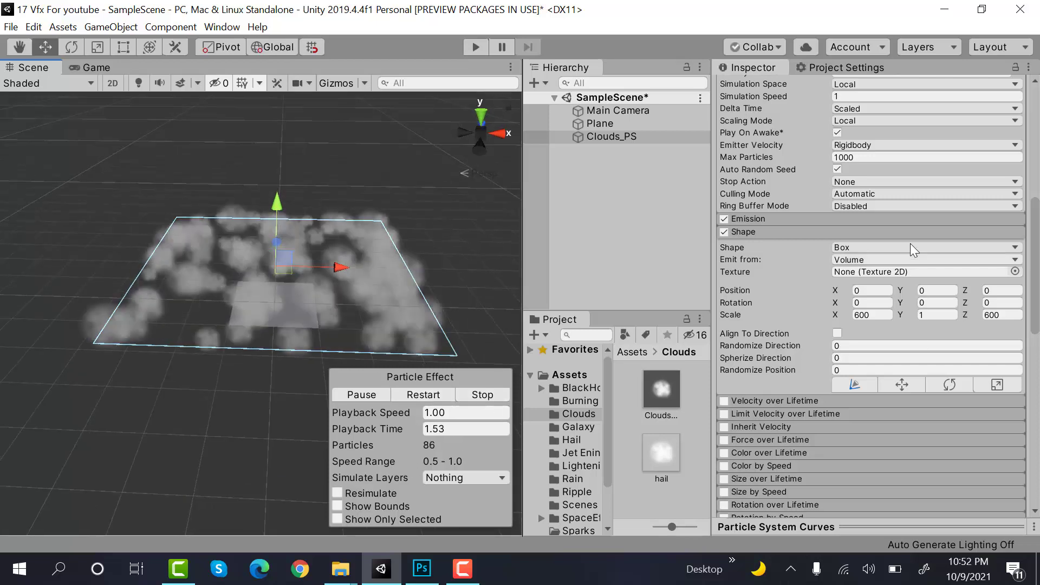
Set the box emitter's Scale to 500 on both X and Z, and collapse the Shape module
left_click(884, 320)
type("500")
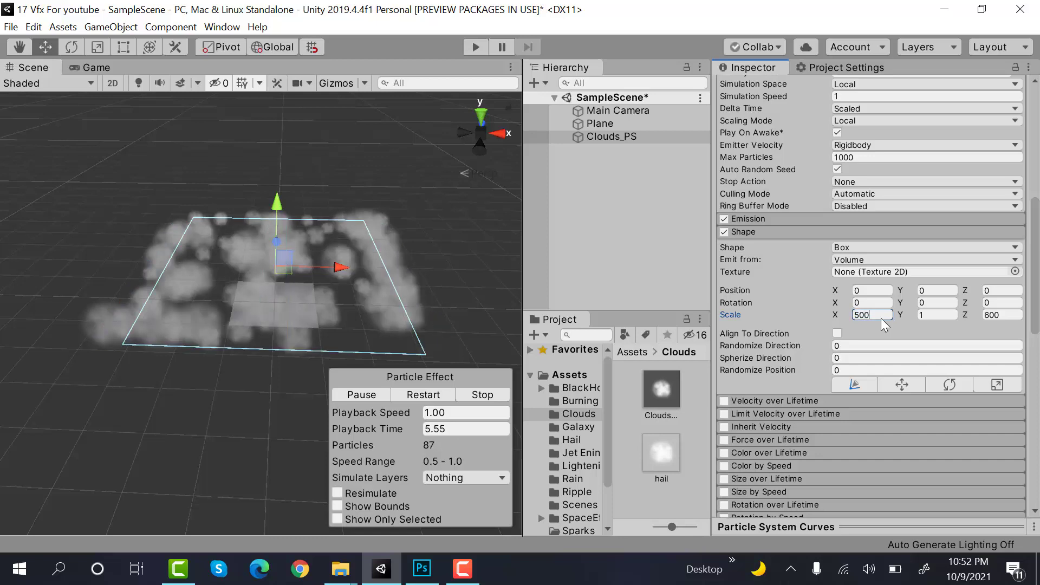
left_click(1002, 314)
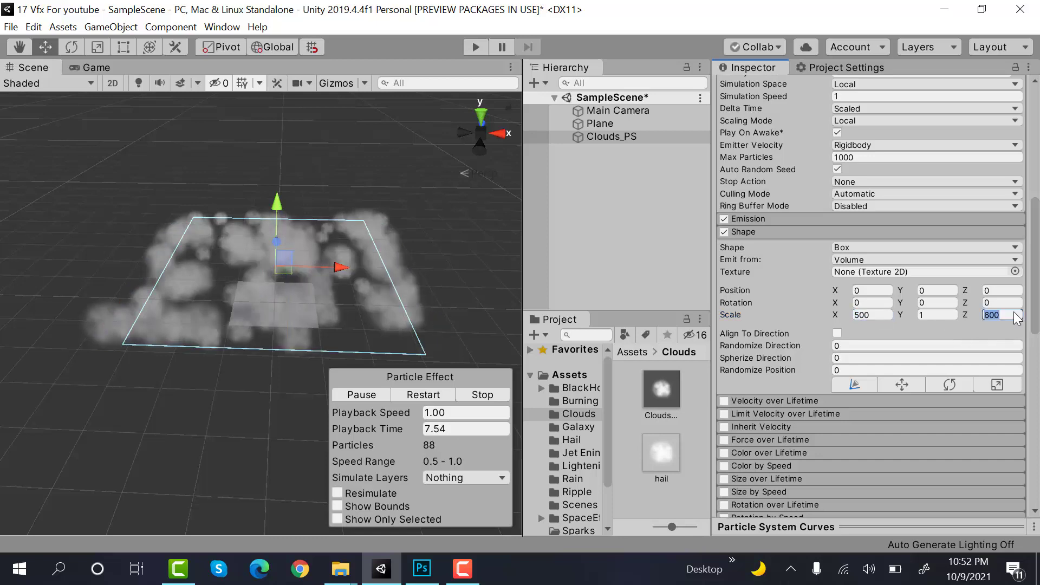
type("500")
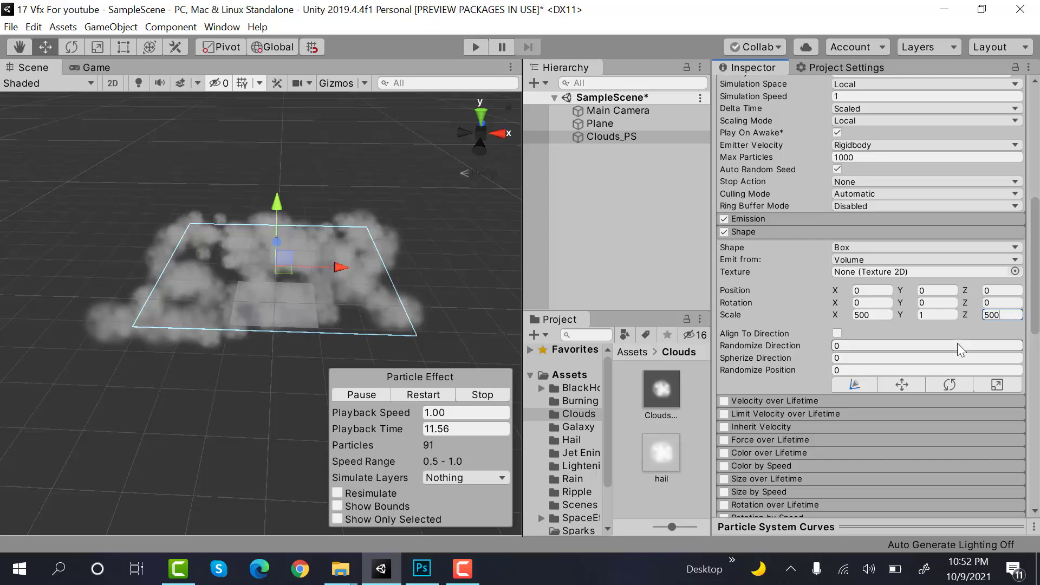
scroll(921, 303, "down", 10)
scroll(845, 234, "up", 10)
left_click(793, 230)
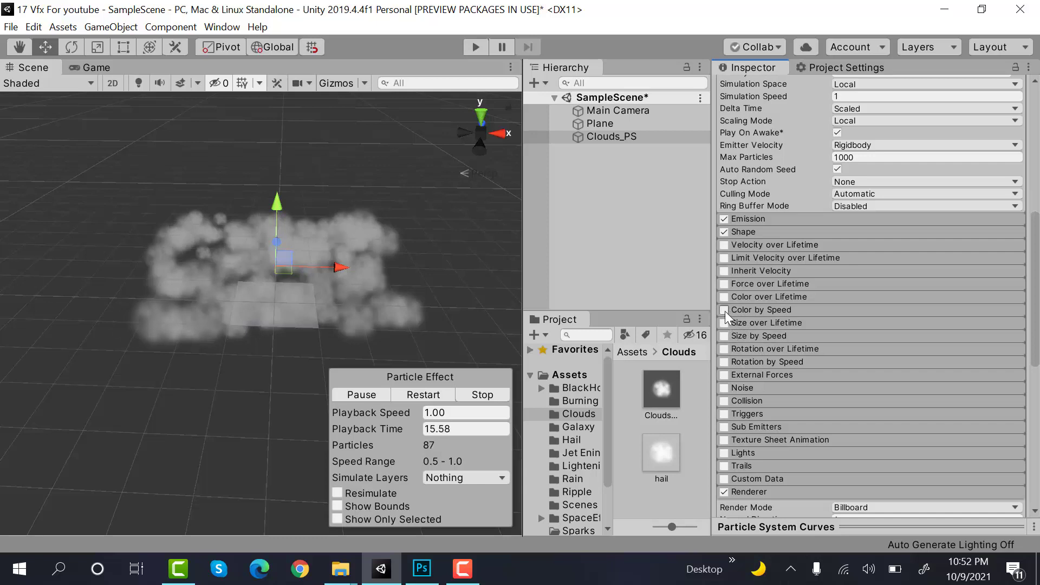
Enable Color over Lifetime with a gradient that has alpha 0 at both ends and two added full-alpha keys between them
left_click(724, 296)
left_click(745, 297)
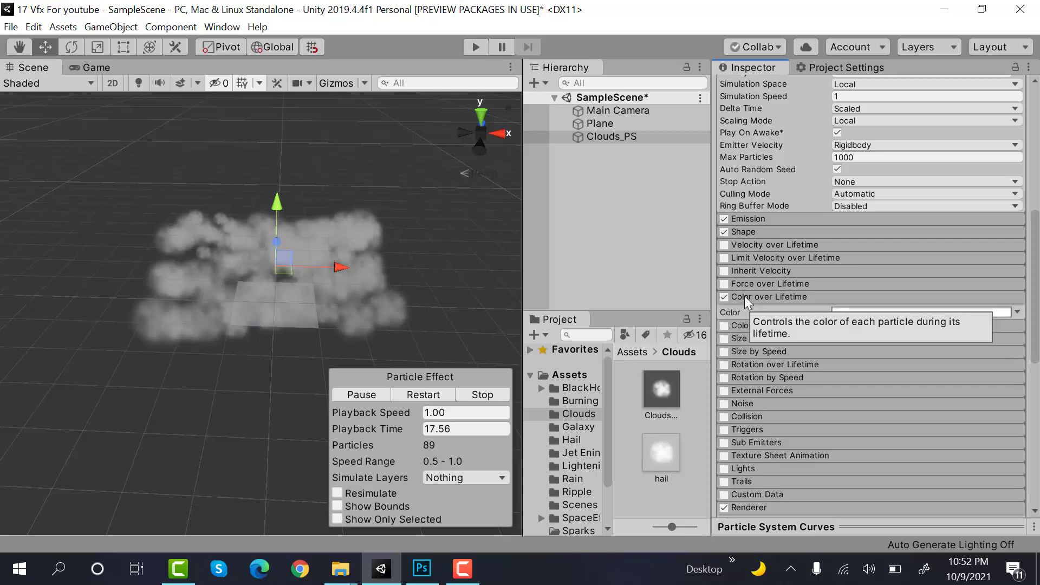
left_click(880, 314)
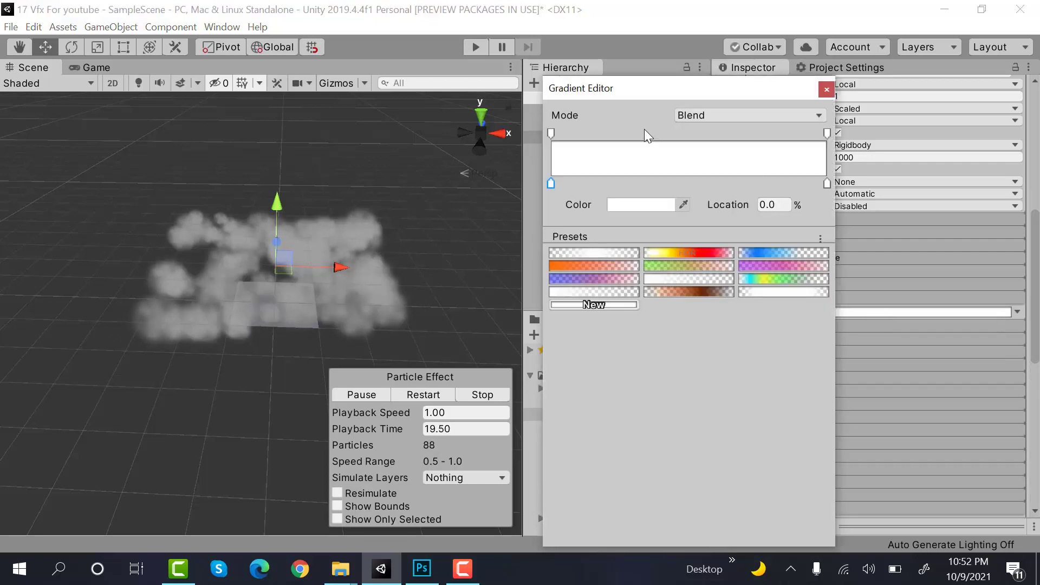
left_click(612, 133)
left_click(785, 133)
left_click(827, 134)
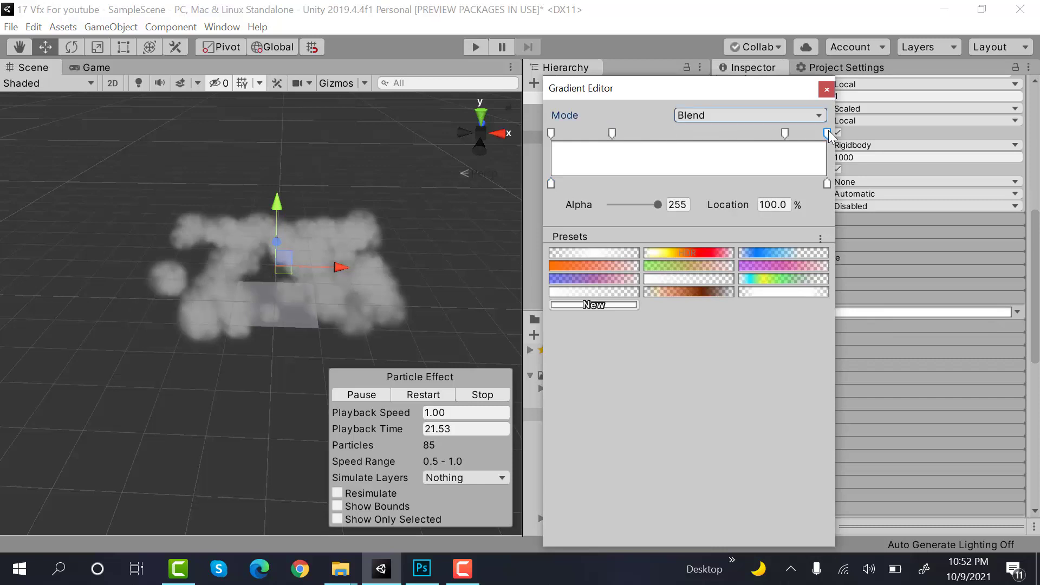
left_click_drag(657, 204, 610, 205)
left_click(551, 134)
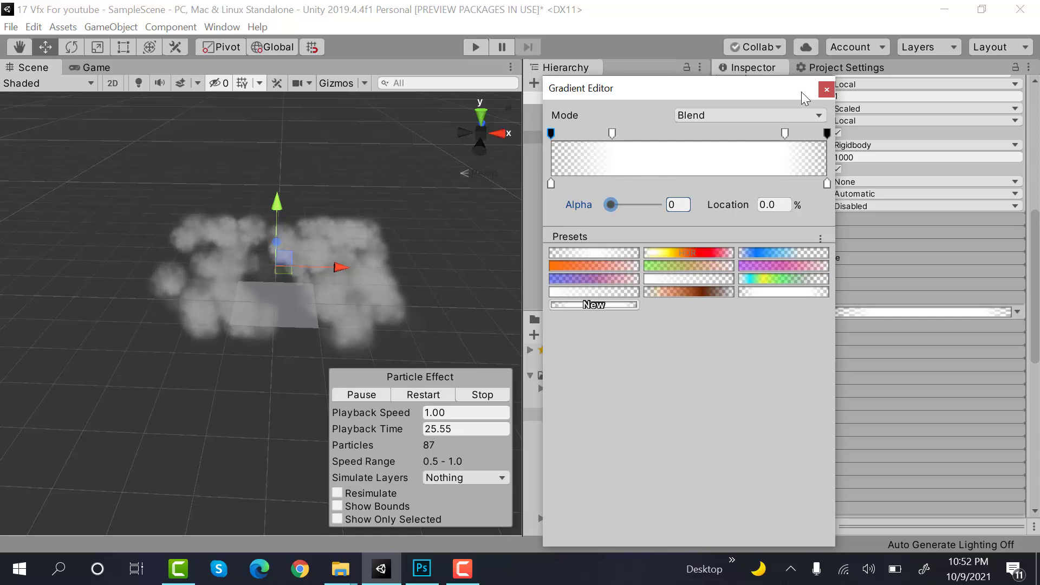
left_click(825, 90)
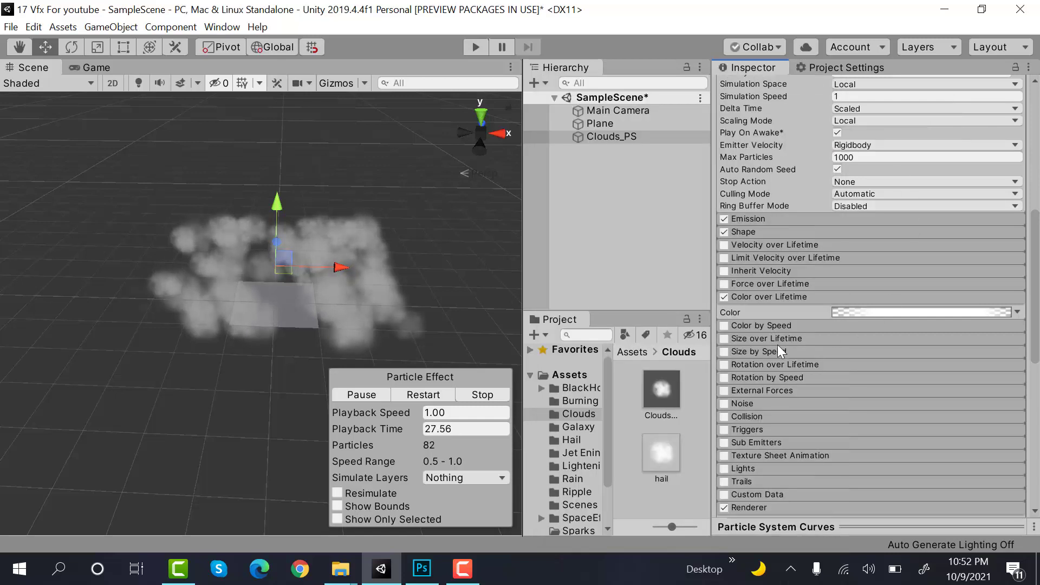
left_click(764, 299)
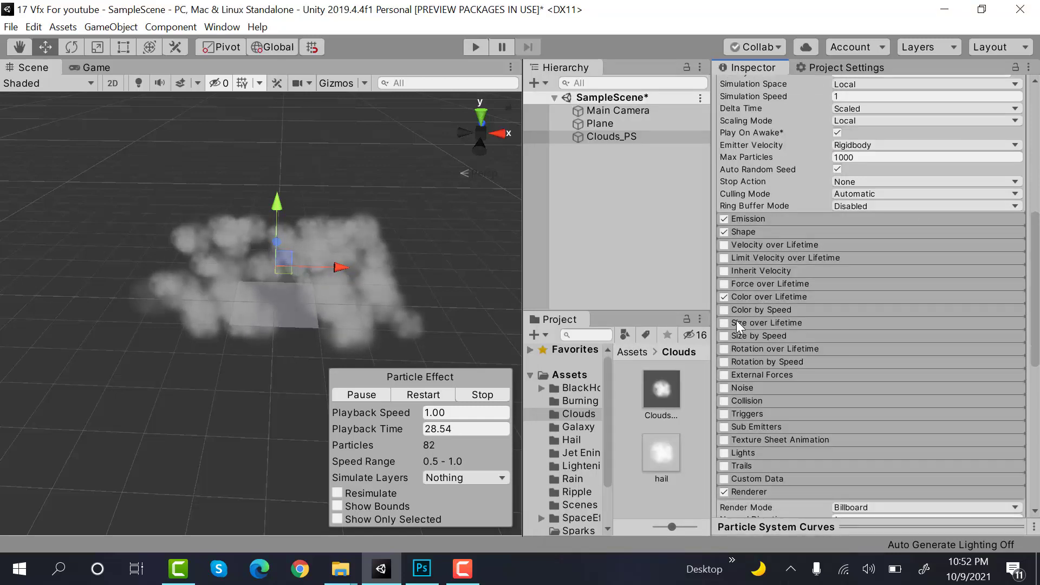
Enable Rotation over Lifetime and set Angular Velocity to Random Between Two Constants, -5 and 5
left_click(733, 352)
left_click(1017, 376)
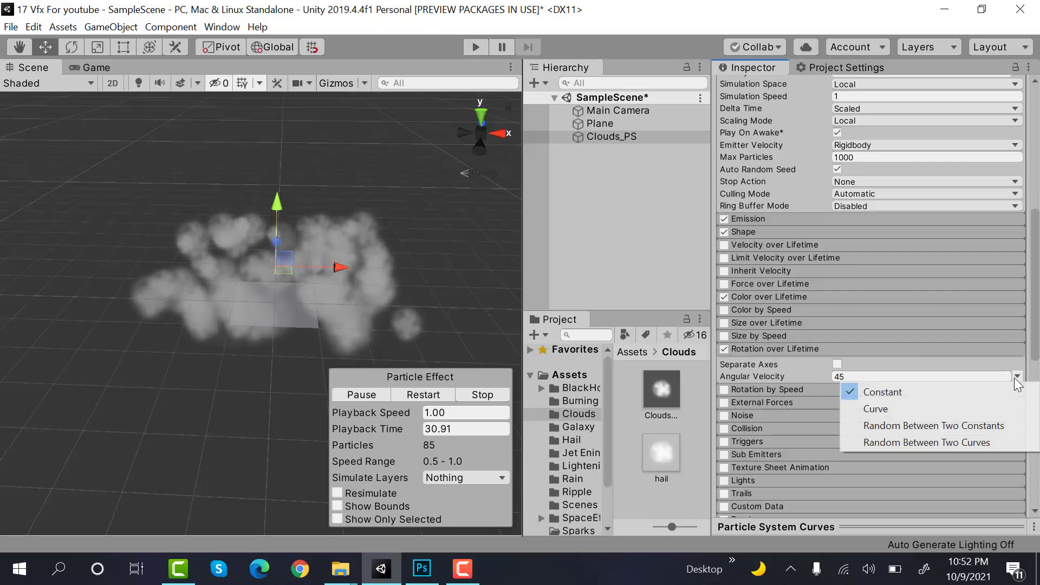
left_click(956, 431)
left_click(878, 375)
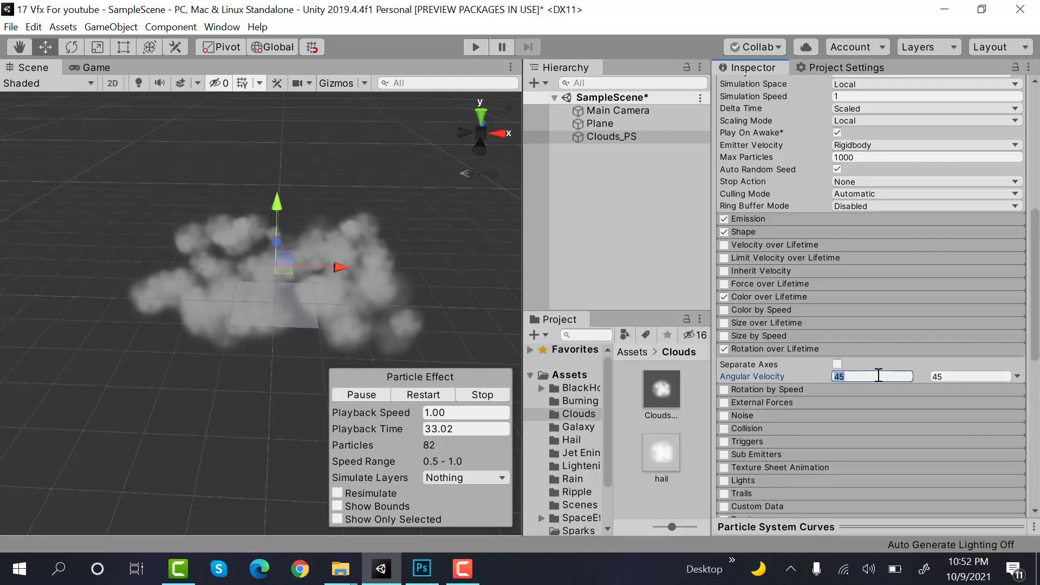
left_click(954, 376)
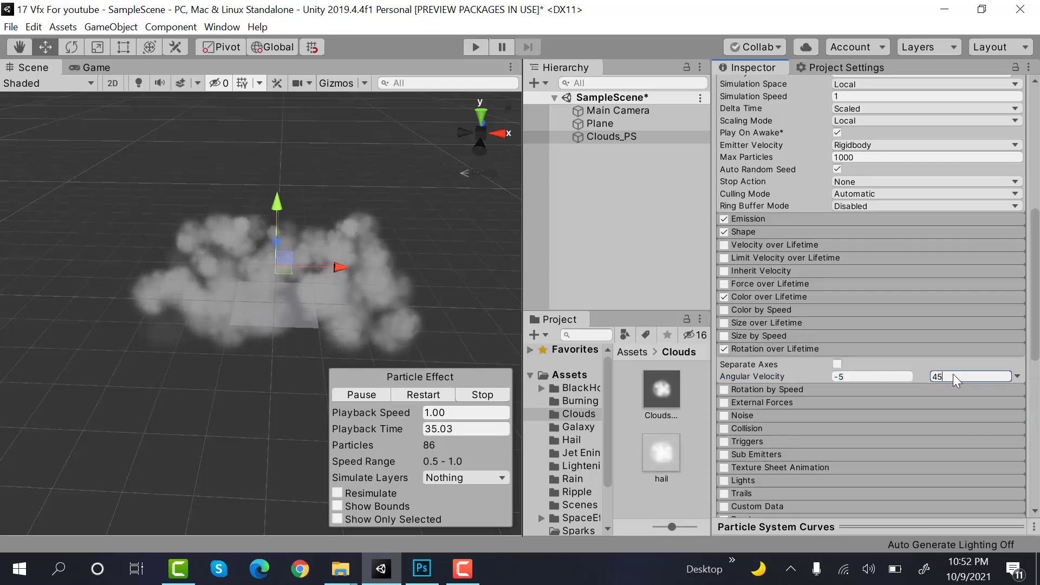
type("5")
left_click(918, 351)
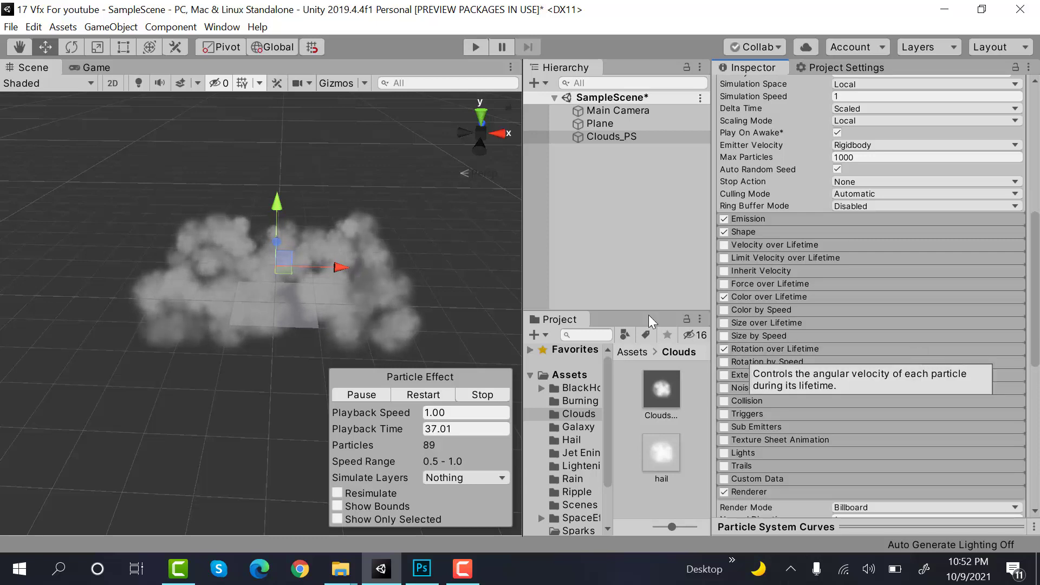
Restart the particle preview, examine the clouds from different angles, and review the Clouds_PS settings
left_click_drag(251, 369, 244, 515, "alt")
left_click(423, 394)
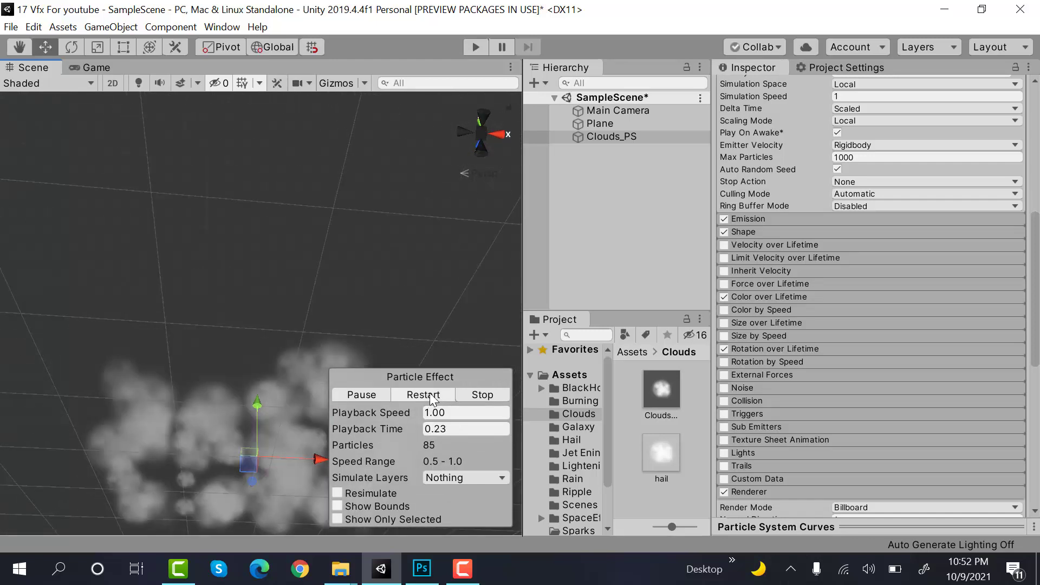
left_click_drag(179, 403, 308, 505, "alt")
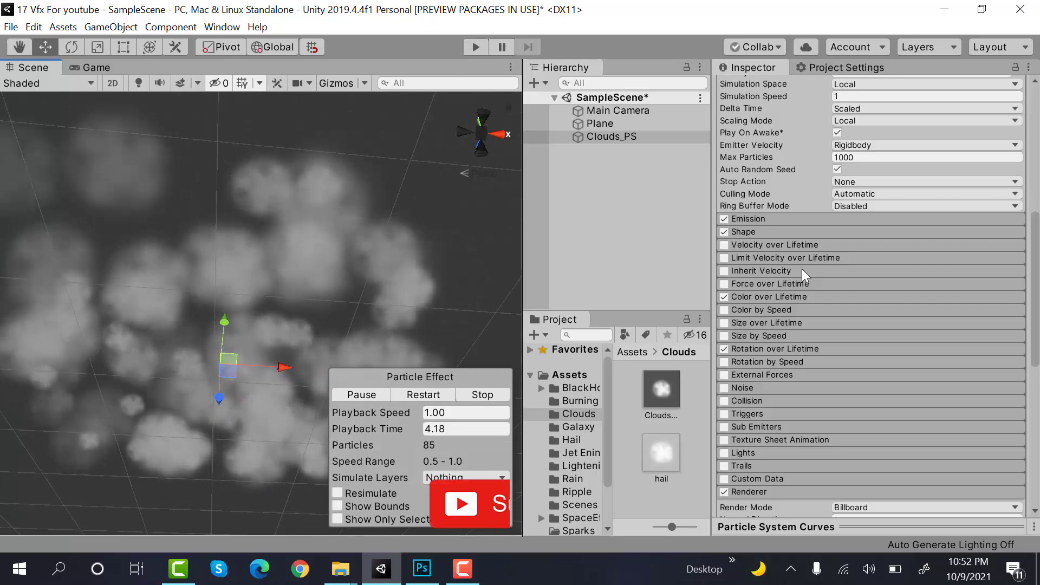
left_click_drag(331, 295, 323, 291, "alt")
scroll(796, 263, "up", 10)
scroll(800, 263, "down", 9)
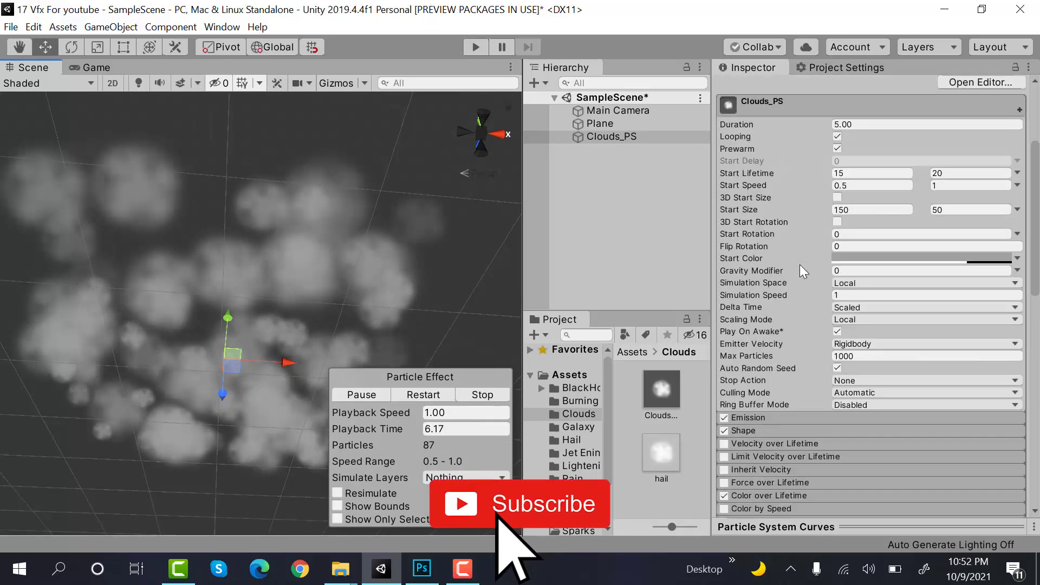
Set the Rotation over Lifetime Angular Velocity range to -20 and 20
left_click(769, 400)
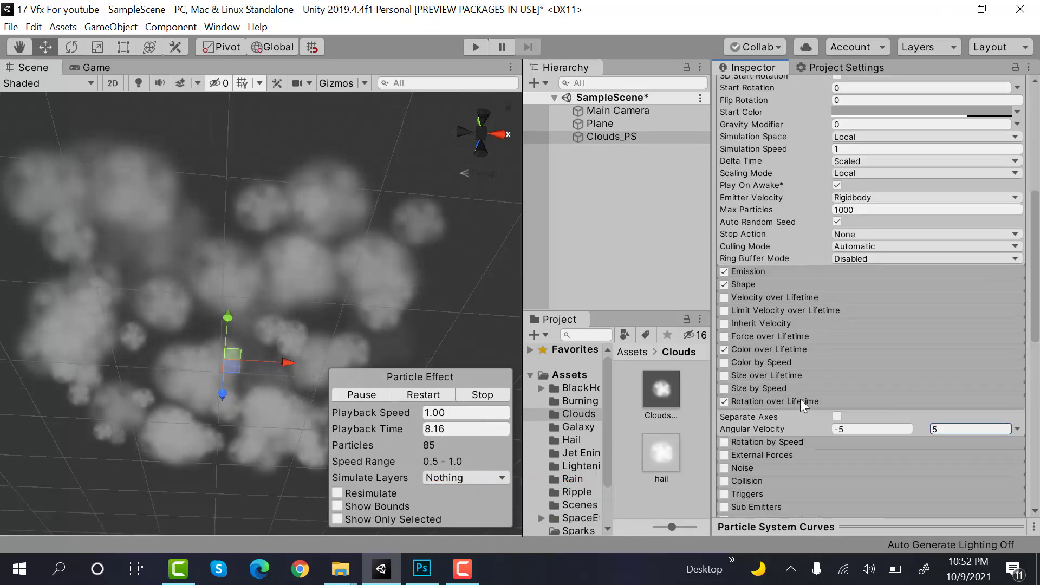
left_click(893, 429)
type("-20")
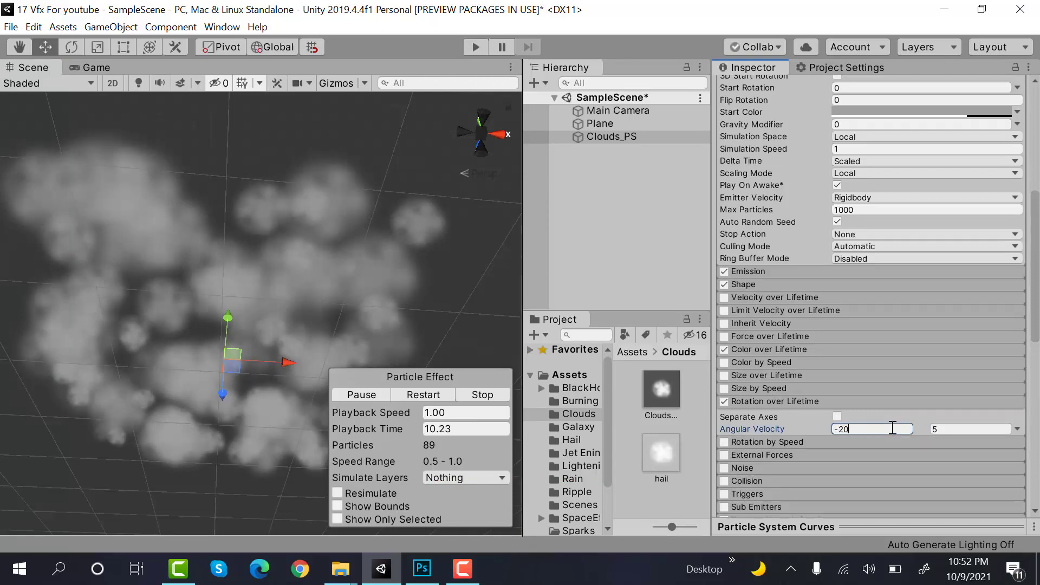
left_click(943, 431)
type("20")
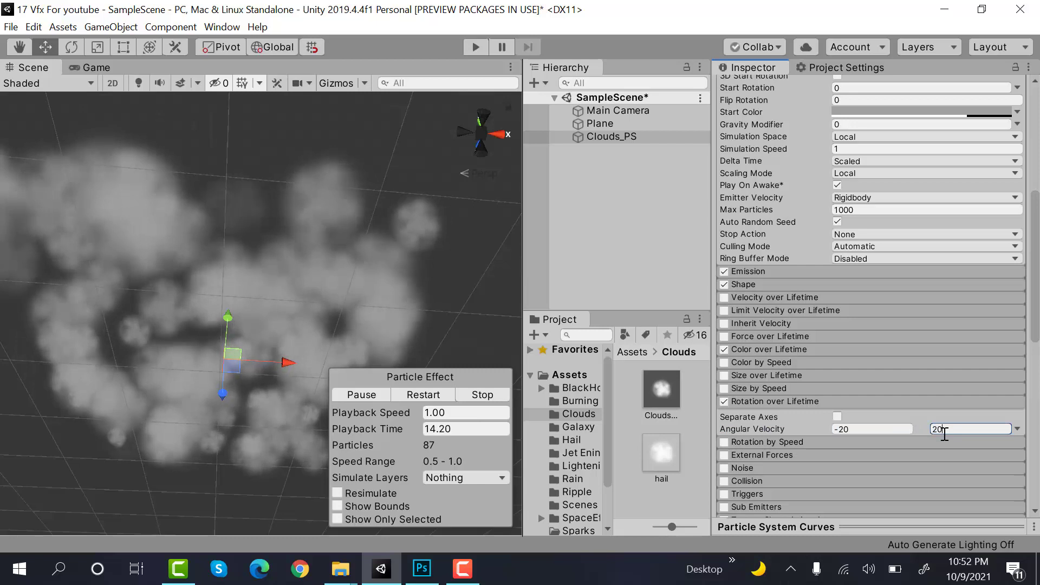
Set the Rotation over Lifetime Angular Velocity range to -10 and 10
double_click(950, 429)
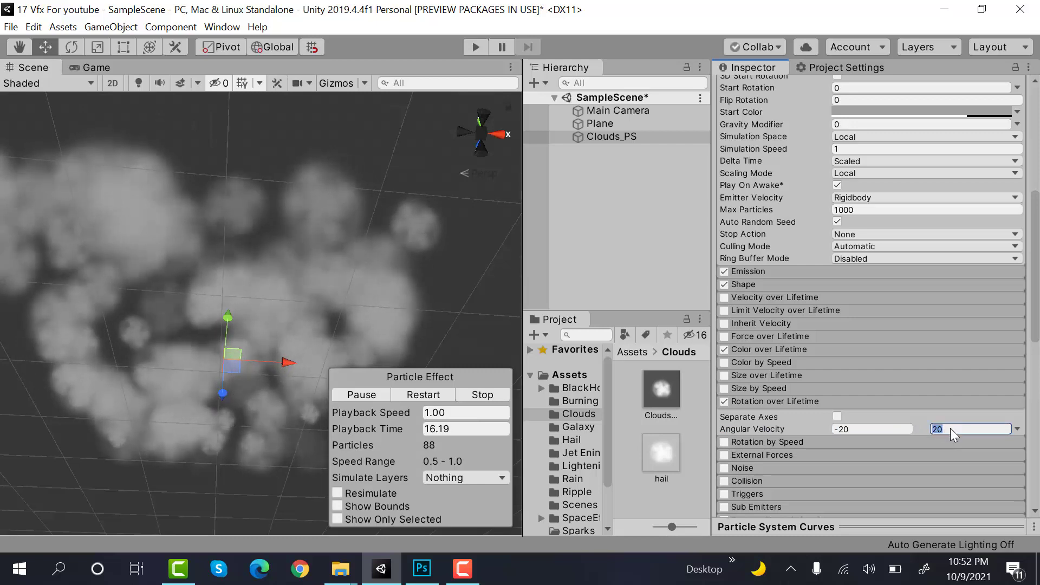
type("10")
left_click(905, 429)
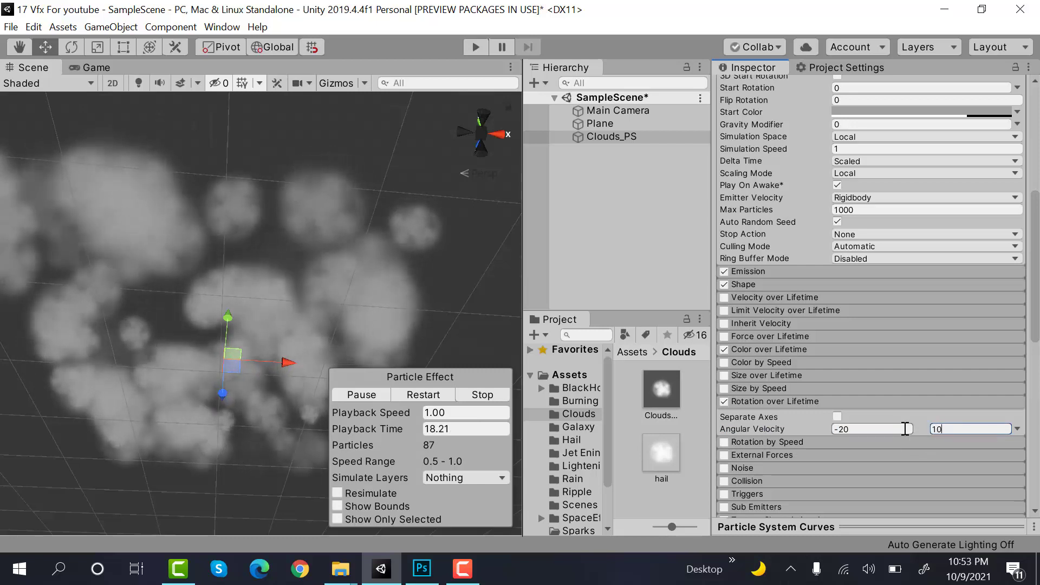
type("-10")
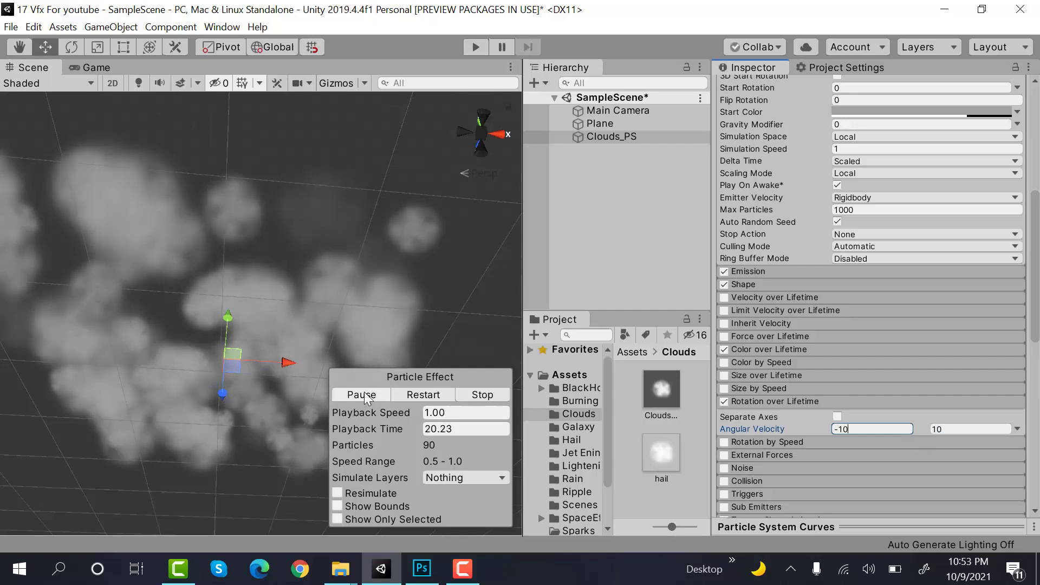
key("Return")
Set the Start Color's alpha to 64 and restart the particle preview
scroll(929, 350, "up", 10)
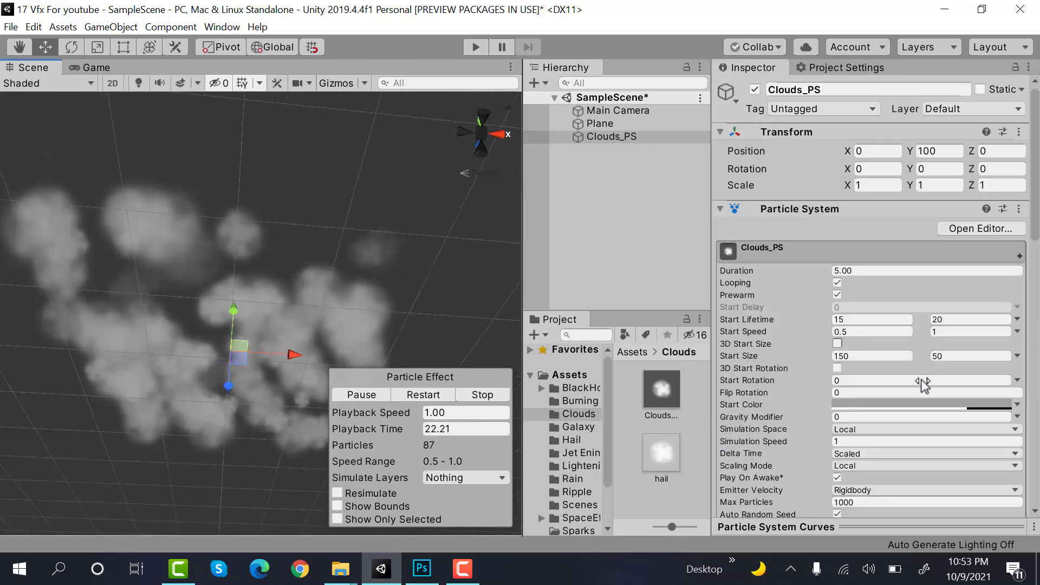
left_click(937, 405)
left_click(942, 476)
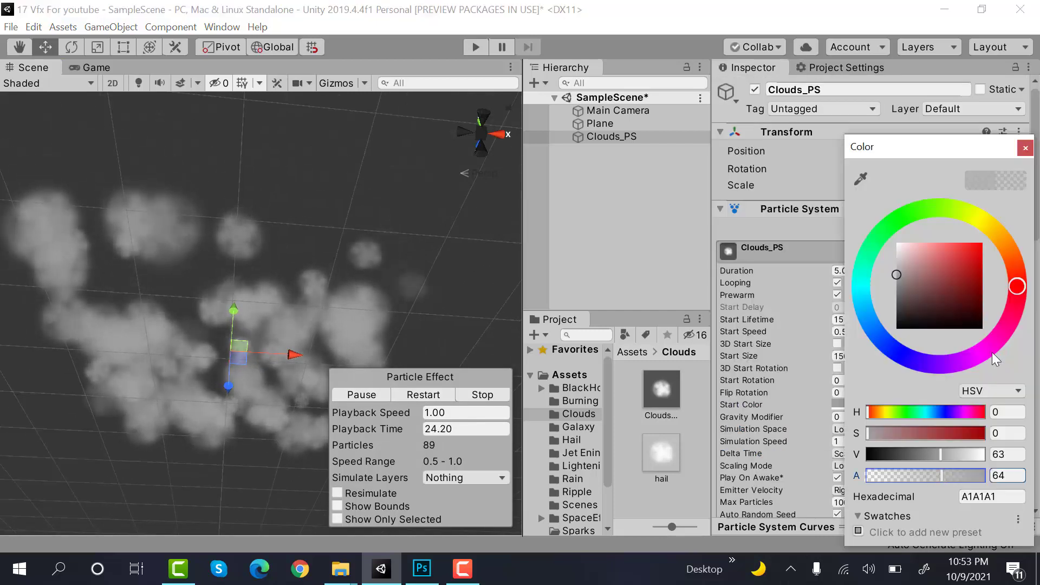
left_click(1026, 148)
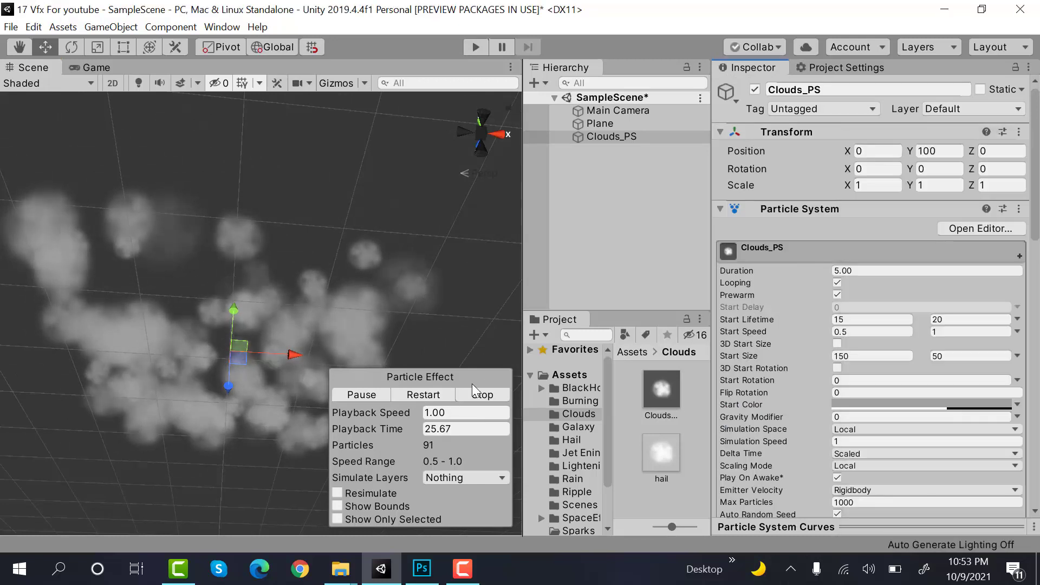
left_click(447, 394)
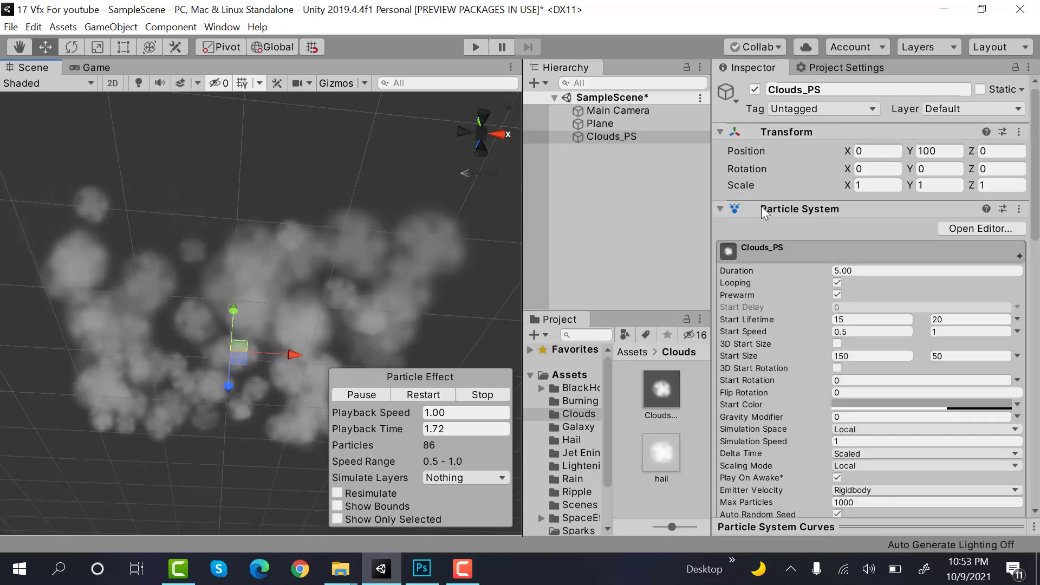
Set the box emitter's Scale to 300 on both X and Z, and restart the particle preview
scroll(918, 258, "down", 5)
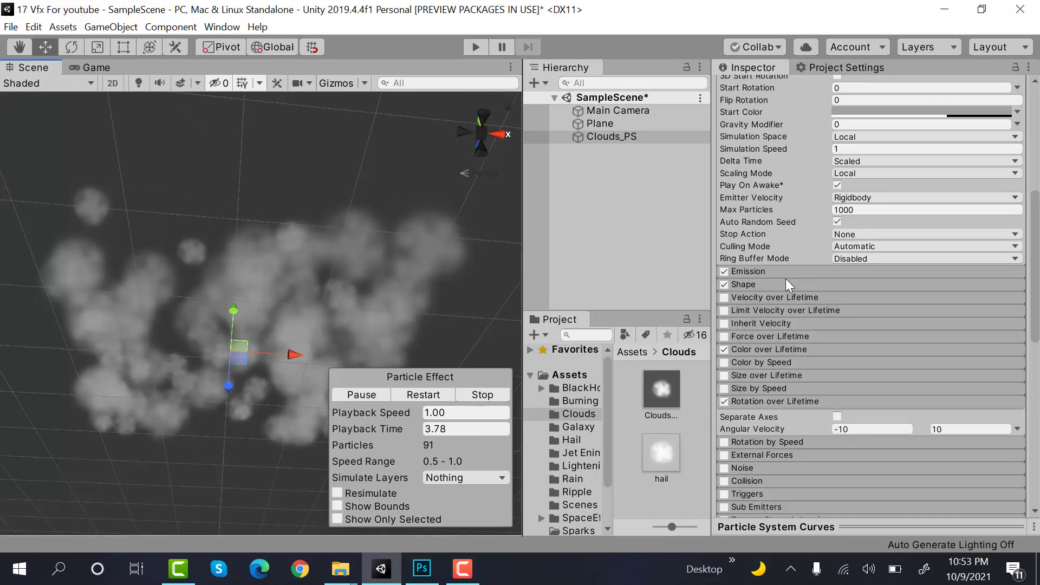
left_click(787, 283)
type("300")
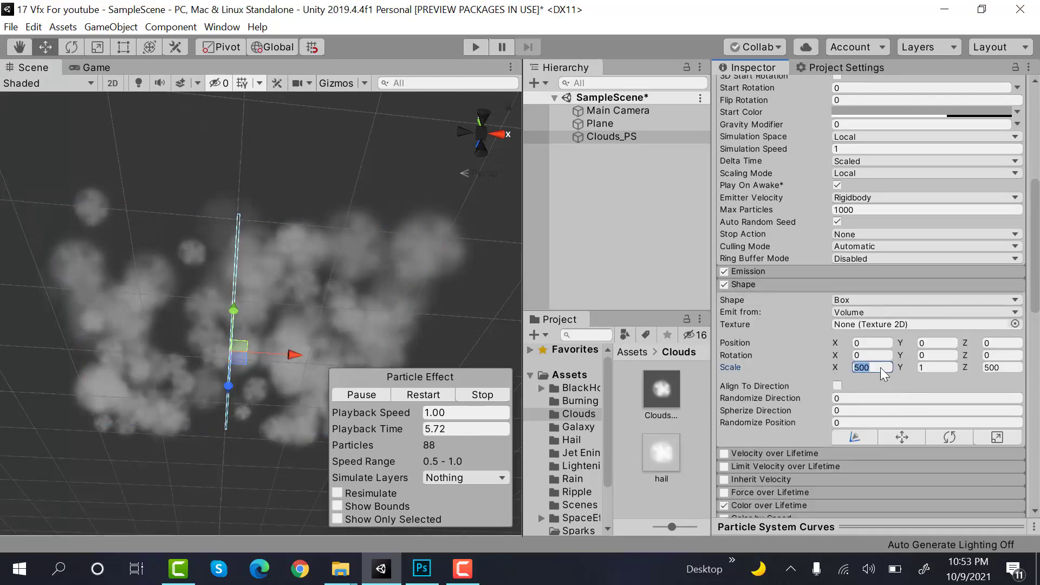
left_click(1002, 367)
type("300")
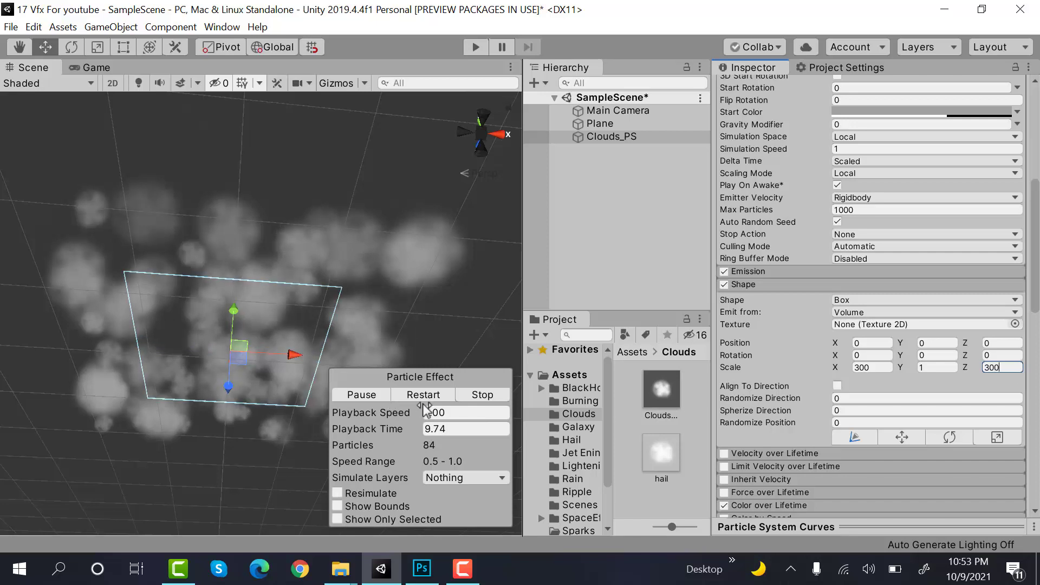
left_click(424, 397)
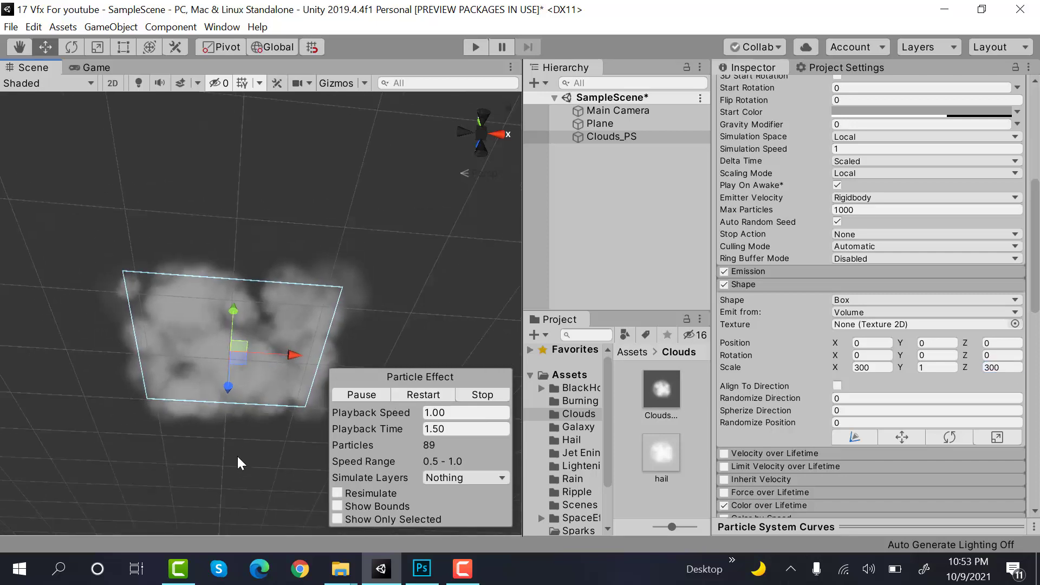
Collapse the Shape module and examine the clouds up close in the scene
scroll(240, 464, "up", 2)
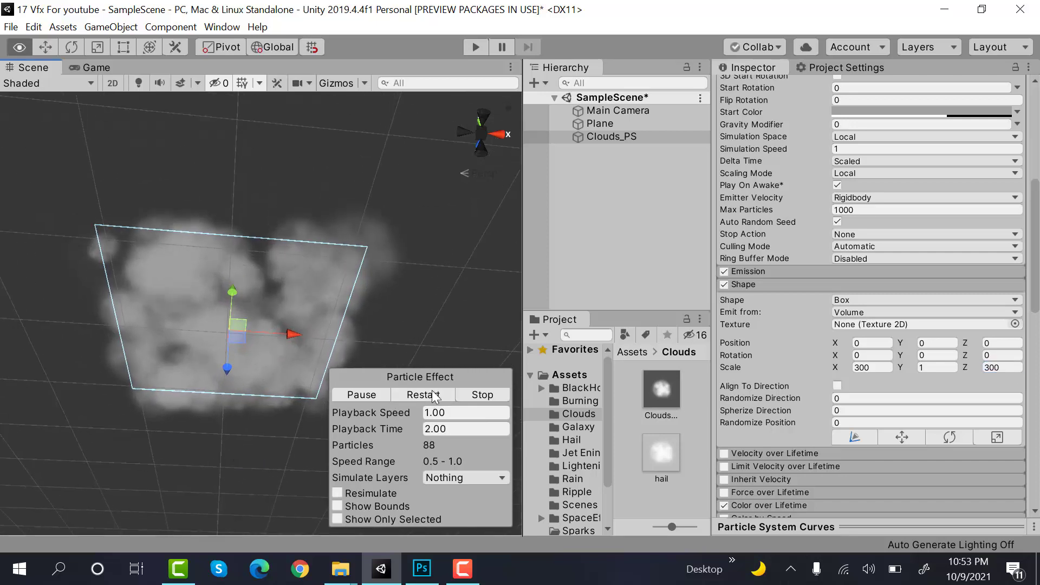
left_click(919, 286)
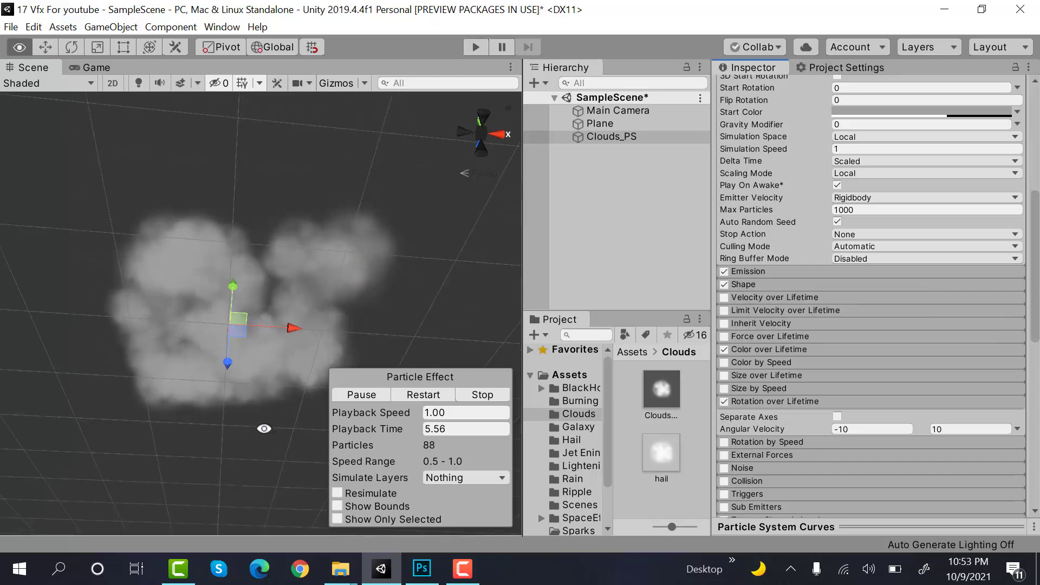
right_click_drag(291, 399, 261, 437)
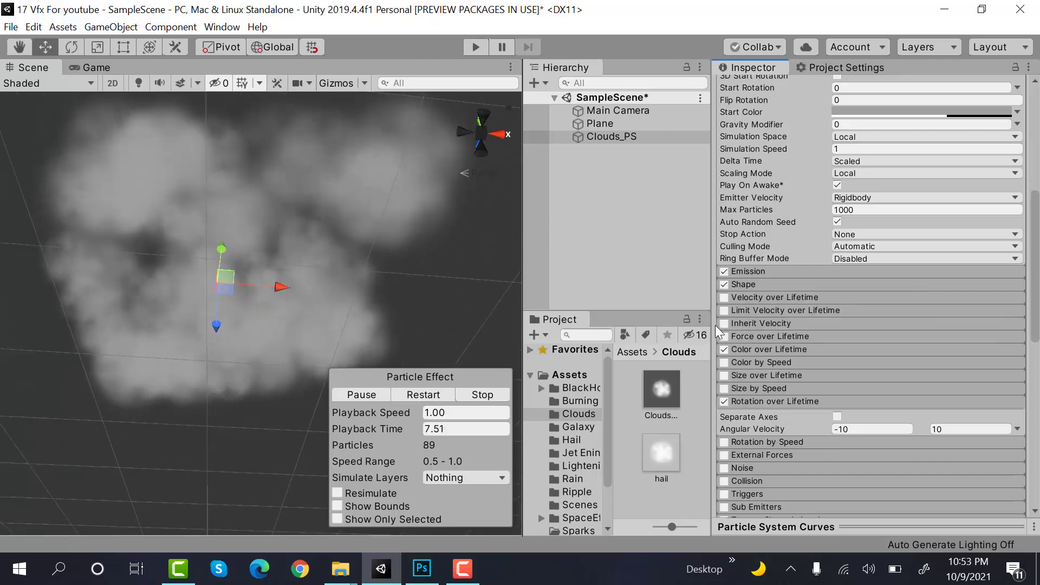